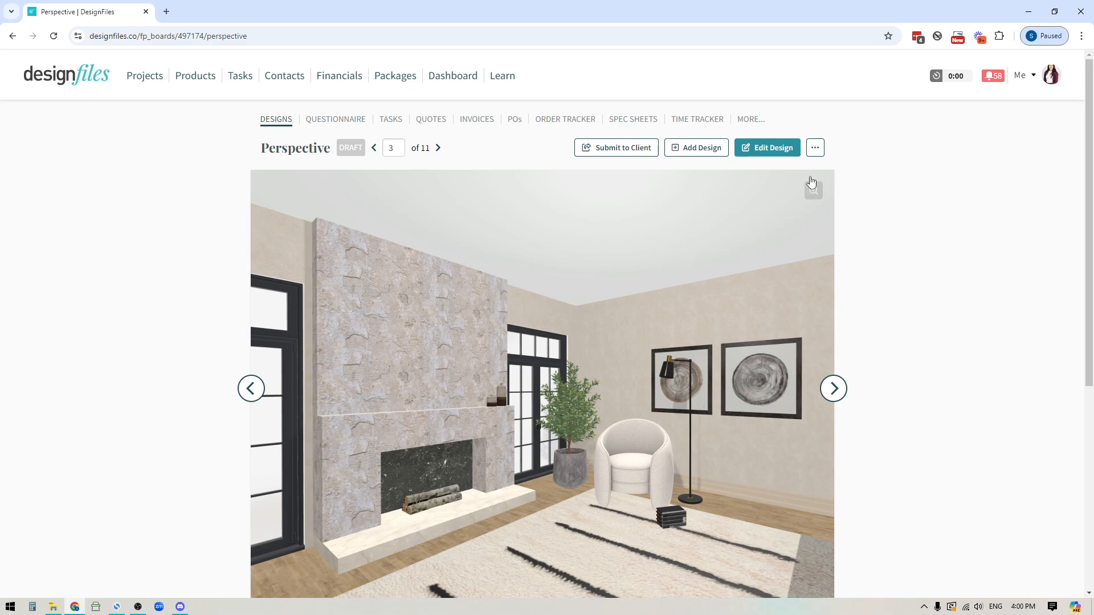
# Step: Open the perspective design for editing and show the room in 3D, framed on the fireplace corner
pyautogui.click(767, 148)
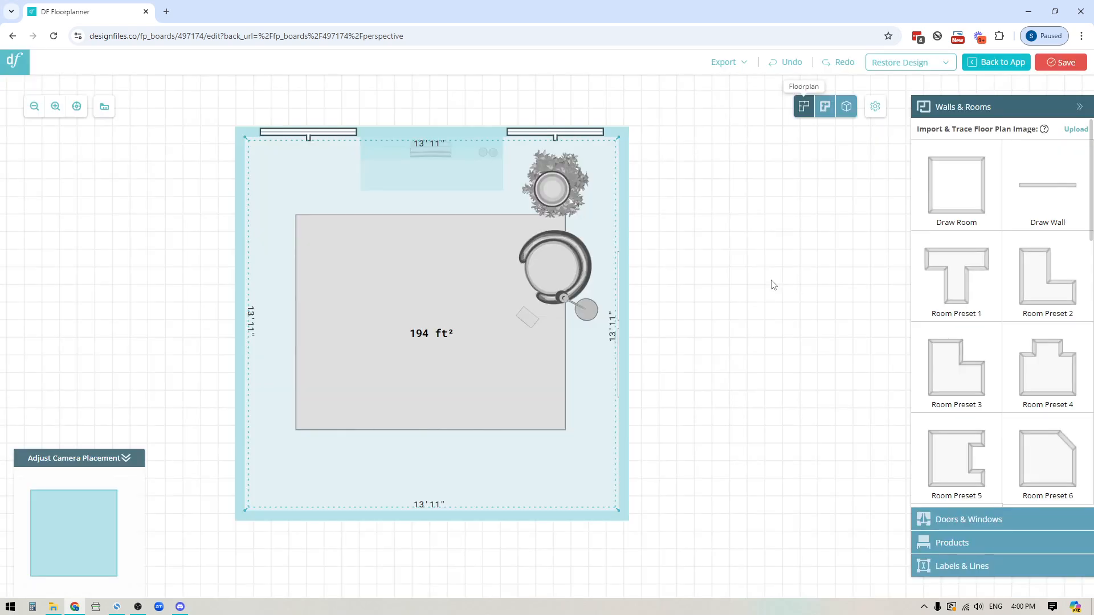
pyautogui.click(847, 107)
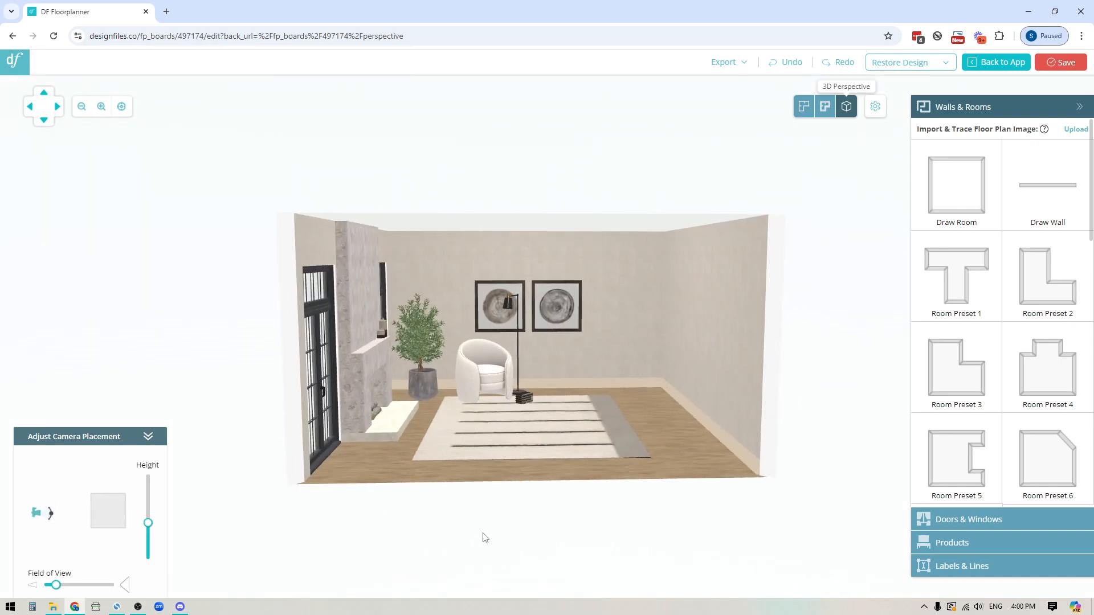
pyautogui.scroll(6, 483, 548)
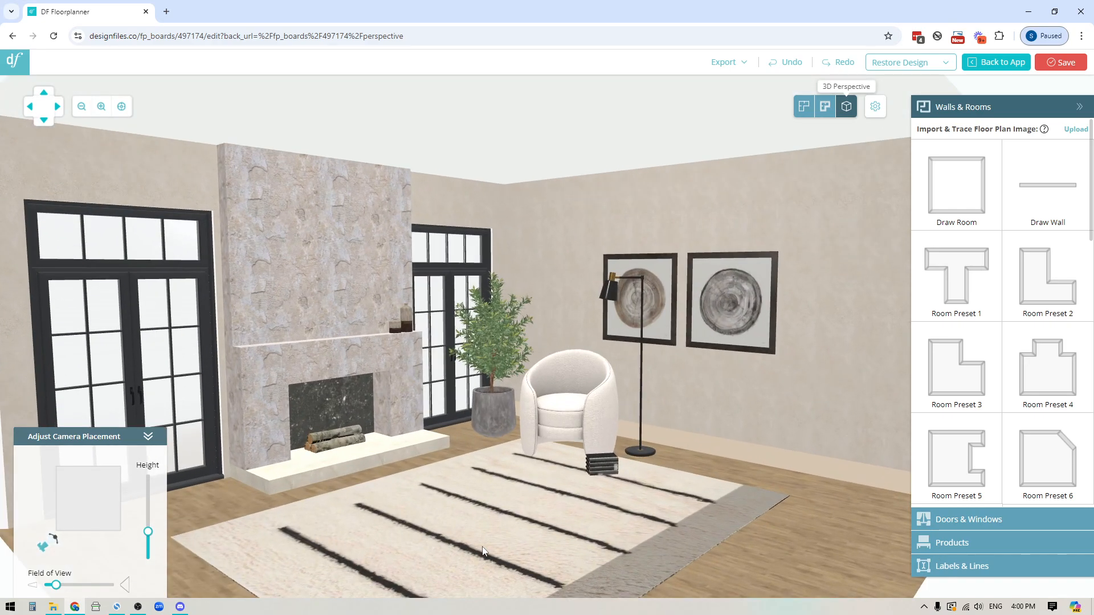
pyautogui.scroll(-3, 483, 550)
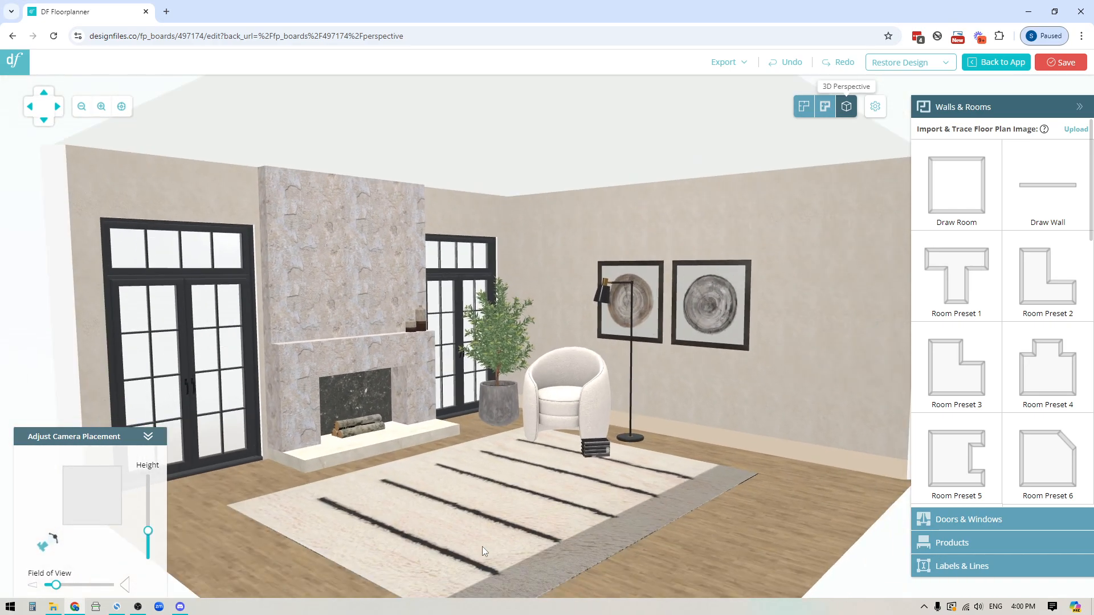
pyautogui.scroll(2, 482, 552)
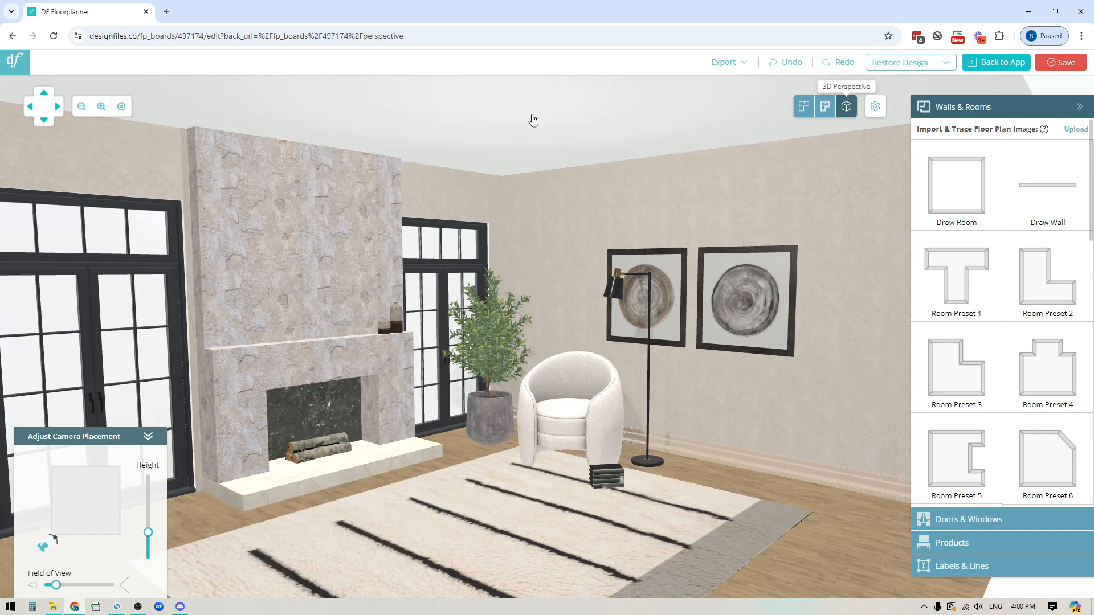
# Step: Select the room's ceiling in the 3D view and open it for editing
pyautogui.click(532, 119)
pyautogui.scroll(-2, 515, 179)
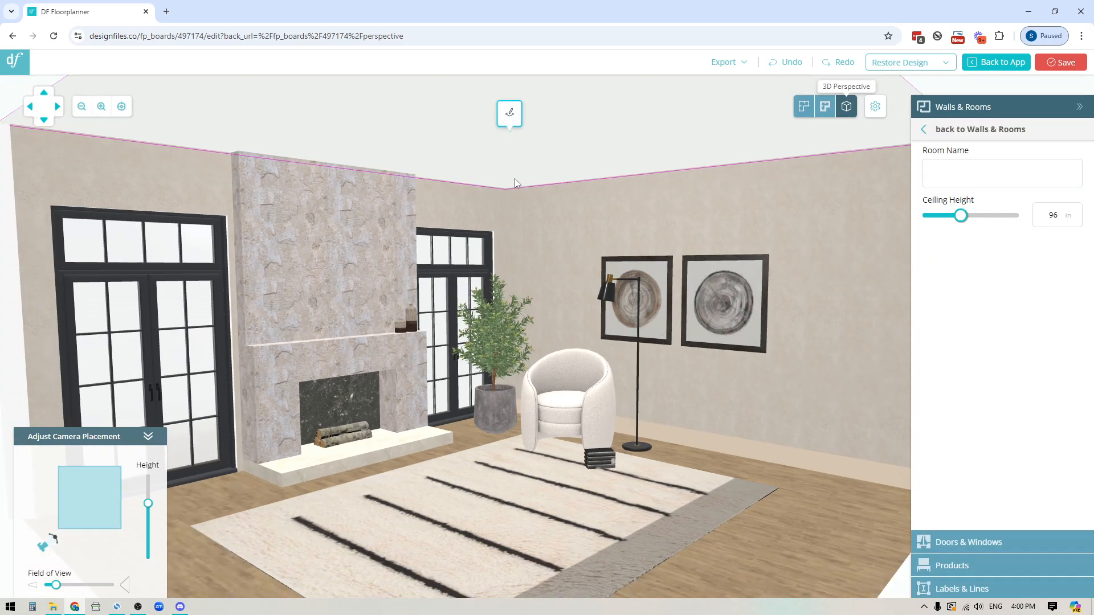
pyautogui.click(509, 115)
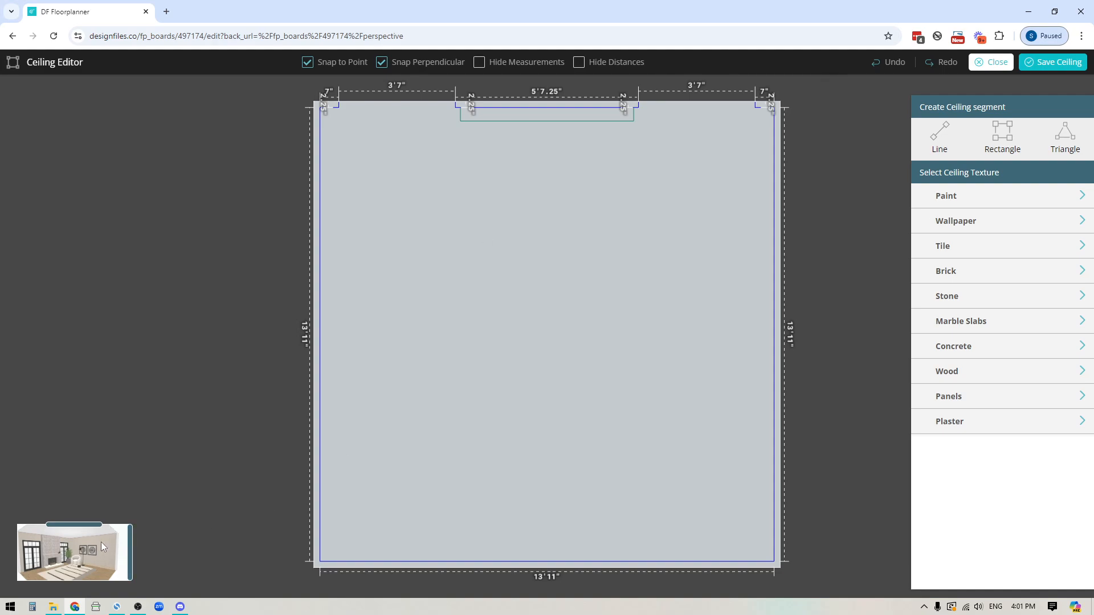
# Step: Adjust the 3D preview's size and draw a rectangular ceiling segment across the full 13'11" room width, about 9 in deep
pyautogui.click(131, 548)
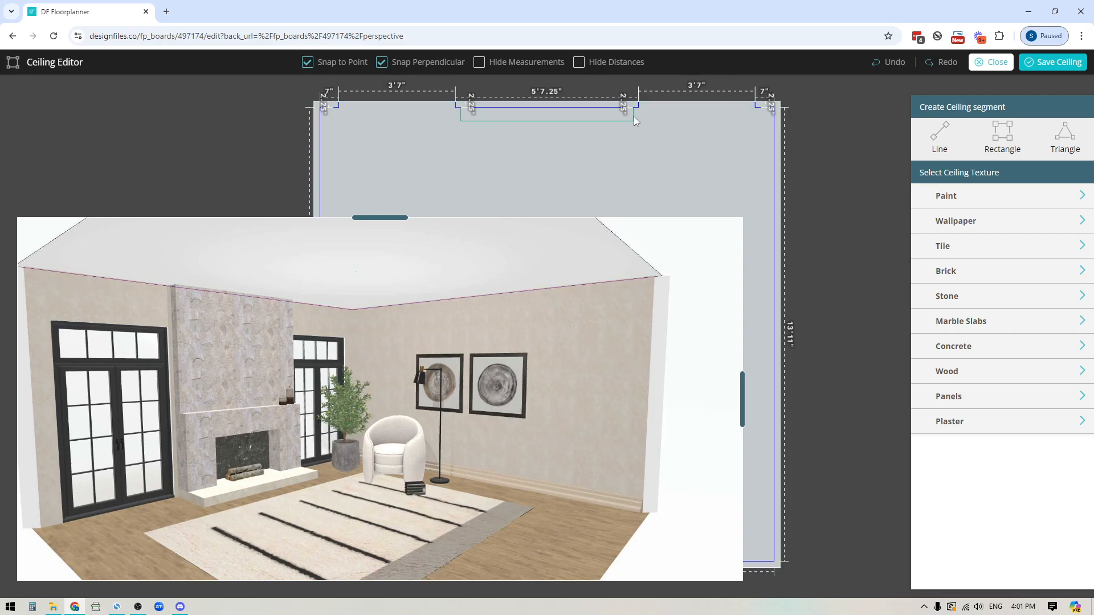
pyautogui.click(742, 407)
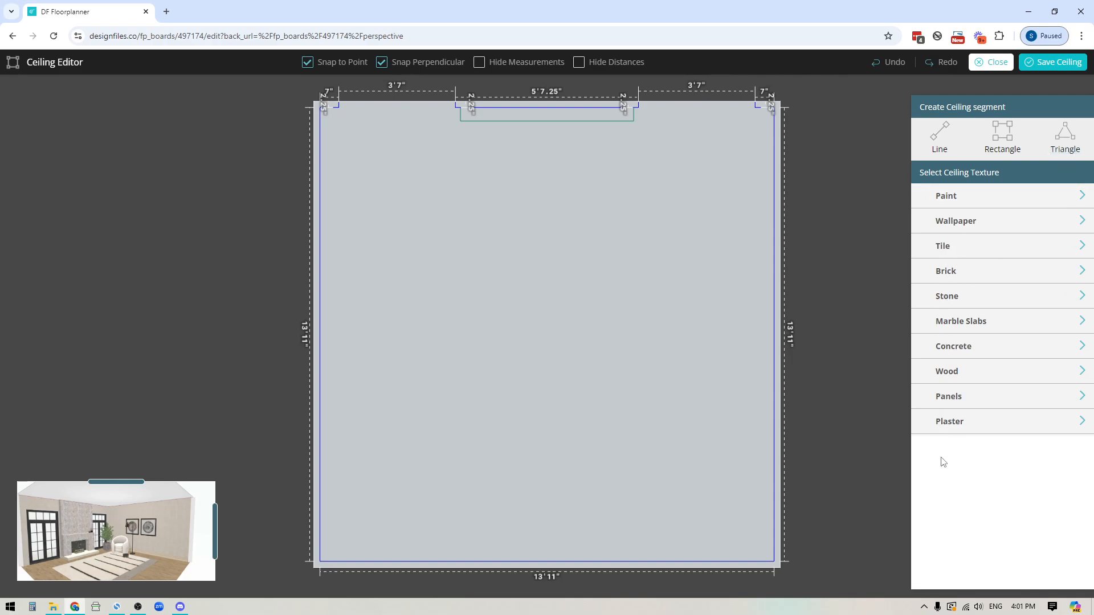
pyautogui.click(1004, 132)
pyautogui.moveTo(319, 420); pyautogui.dragTo(774, 444)
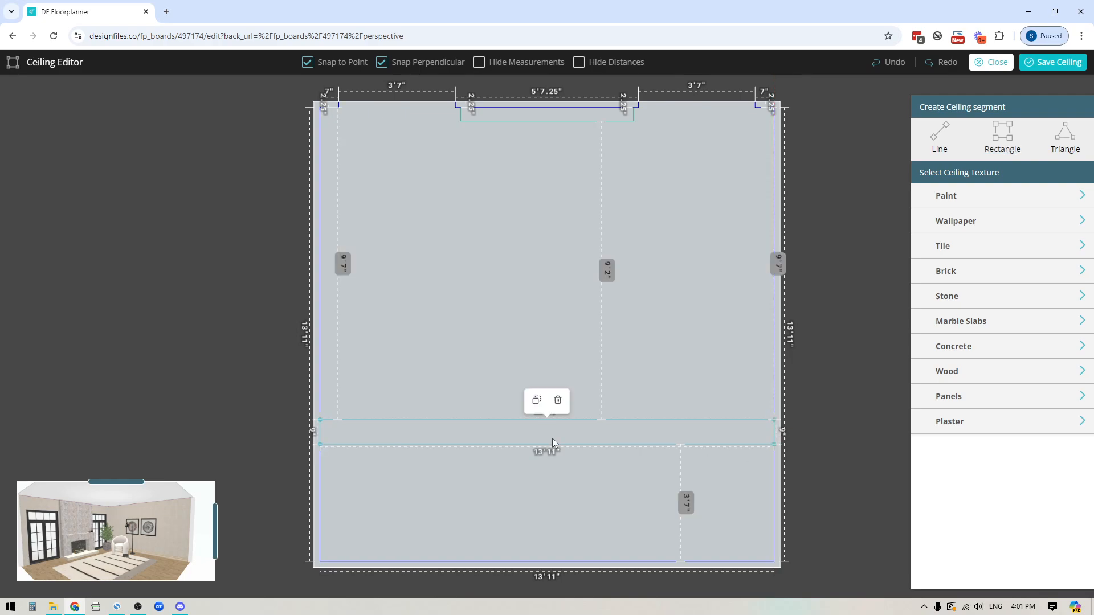
# Step: Narrow the rectangular ceiling segment to 7 in by moving its long lower edge inward
pyautogui.scroll(2, 463, 493)
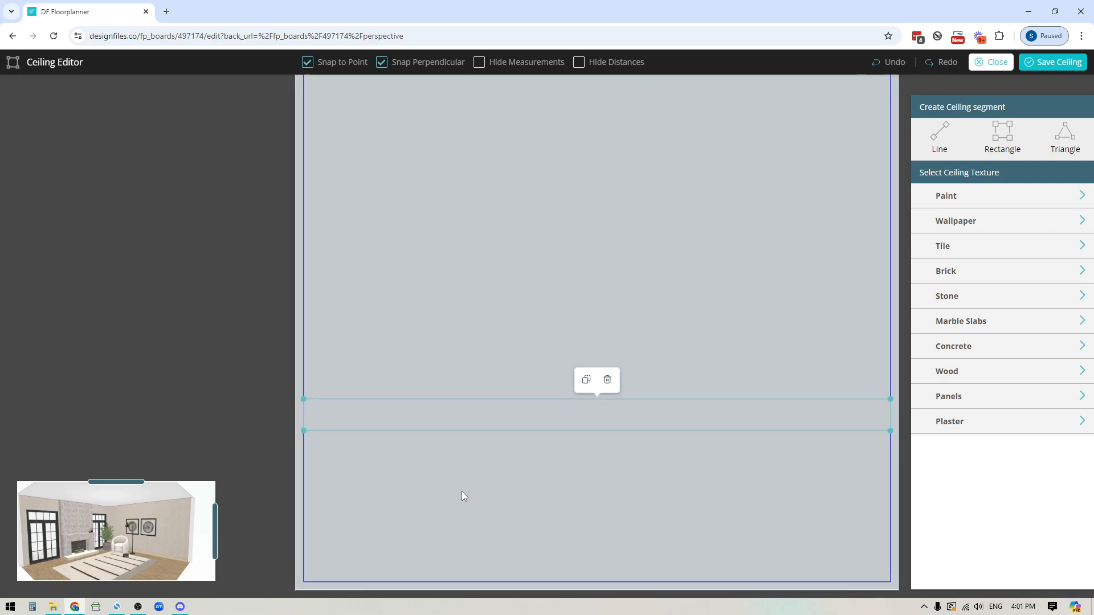
pyautogui.scroll(4, 459, 493)
pyautogui.moveTo(721, 484); pyautogui.dragTo(178, 381)
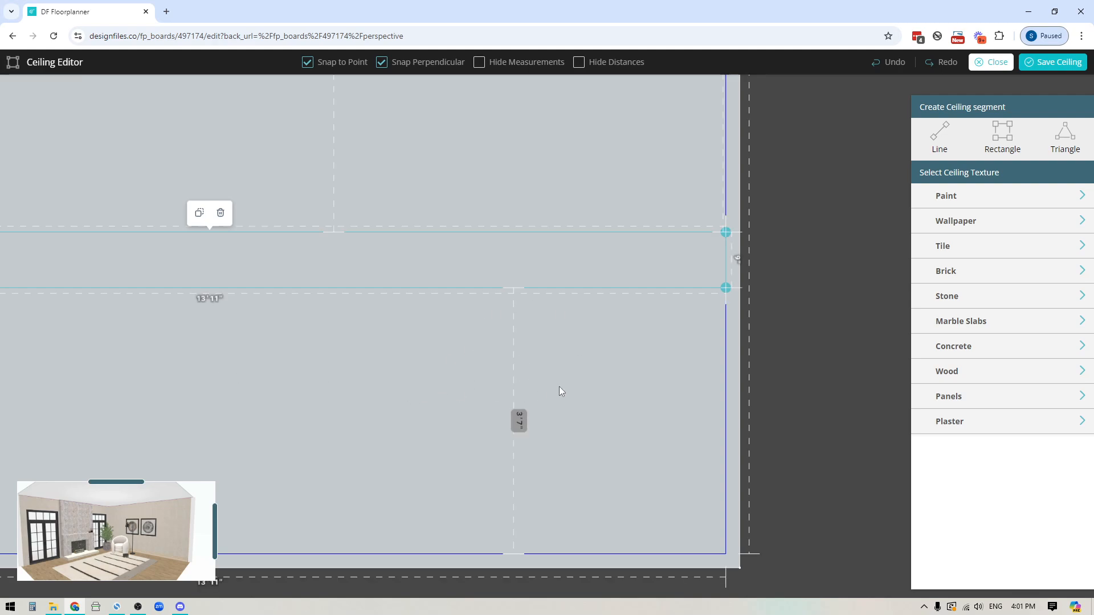
pyautogui.moveTo(559, 388); pyautogui.dragTo(528, 405)
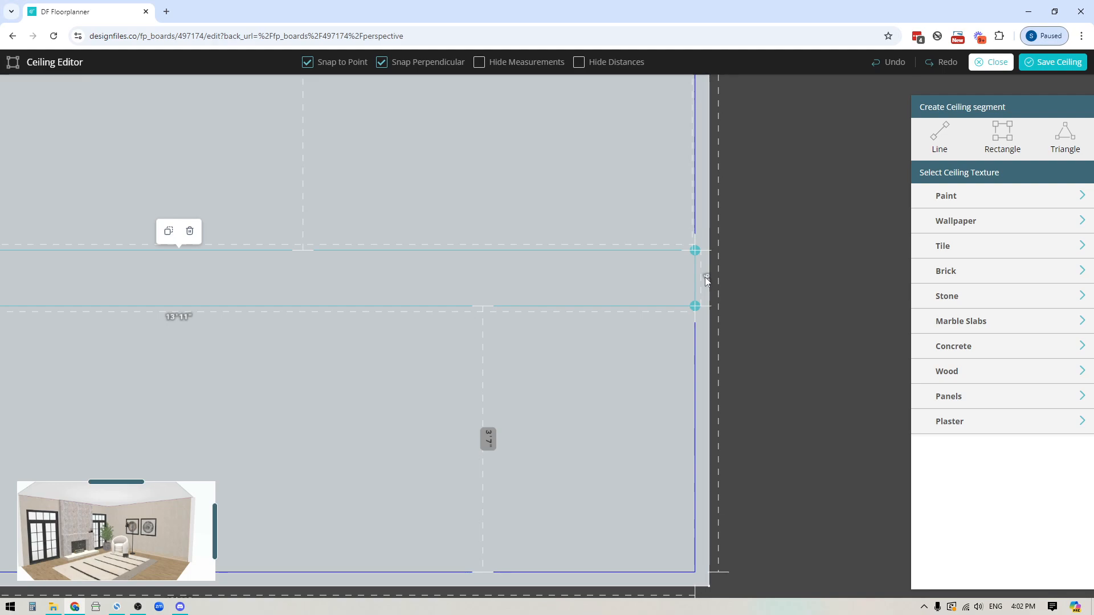
pyautogui.click(675, 306)
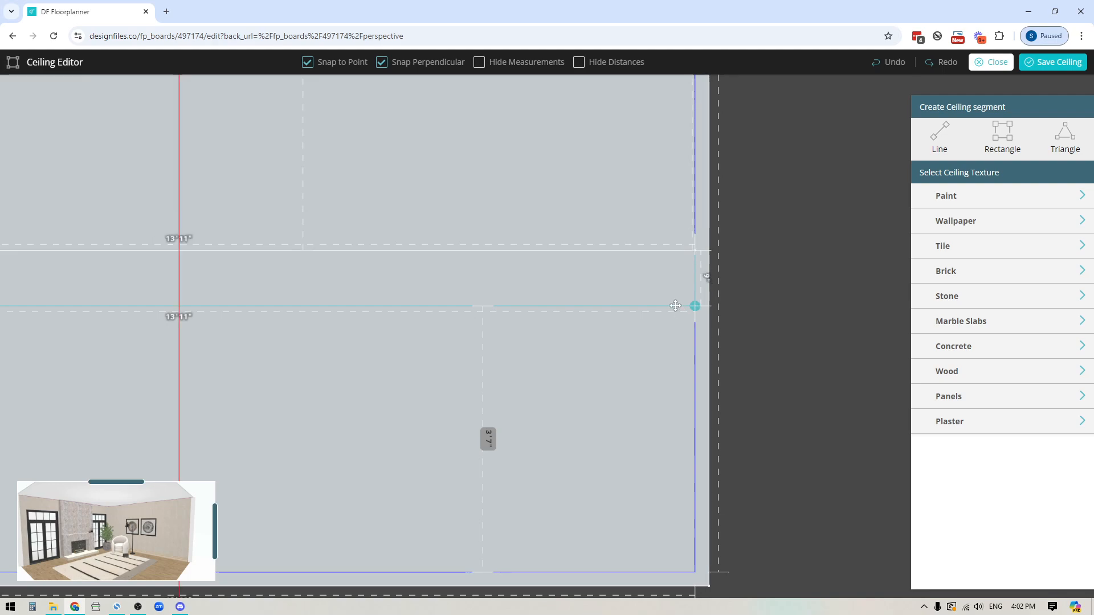
pyautogui.moveTo(675, 306); pyautogui.dragTo(674, 293)
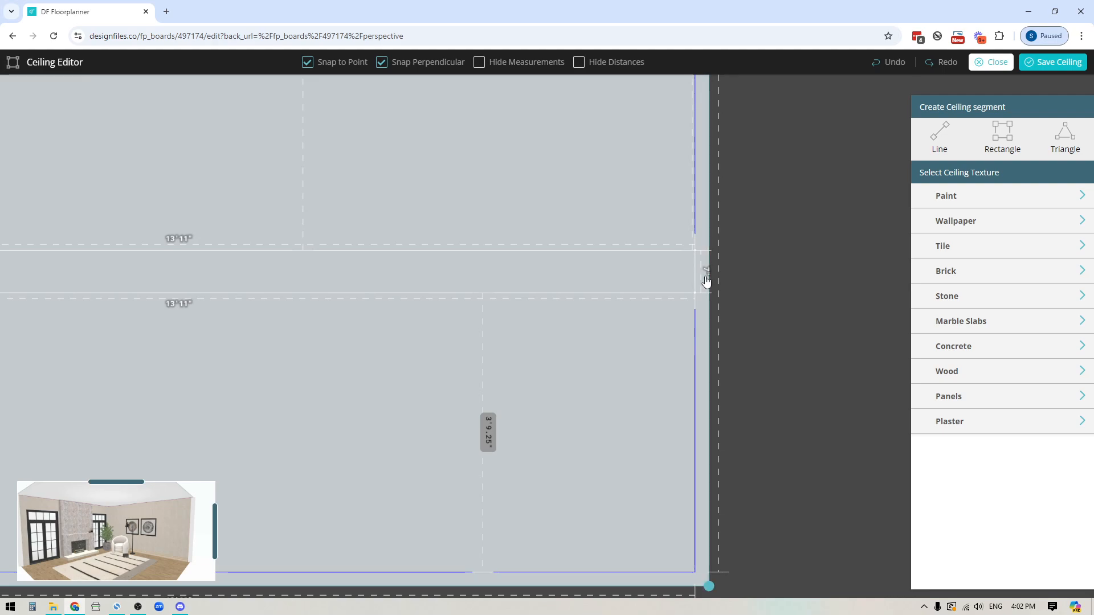
# Step: Find wood texture 04461 among the wood ceiling textures and apply it to the narrow rectangular segment
pyautogui.scroll(-3, 447, 404)
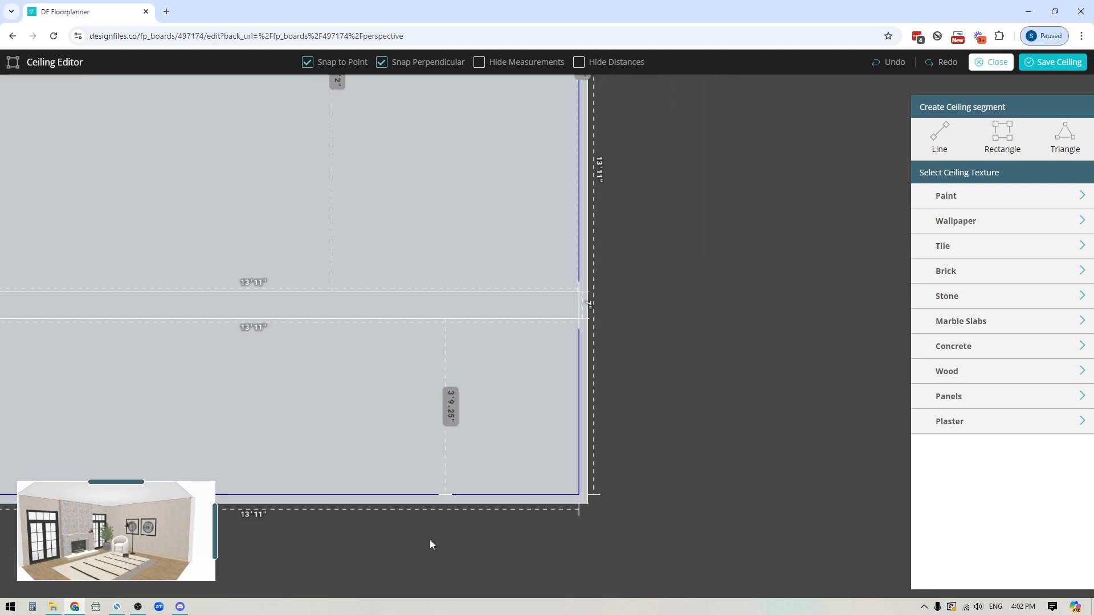
pyautogui.moveTo(438, 532)
pyautogui.mouseDown()
pyautogui.moveTo(558, 527)
pyautogui.moveTo(545, 529)
pyautogui.mouseUp()
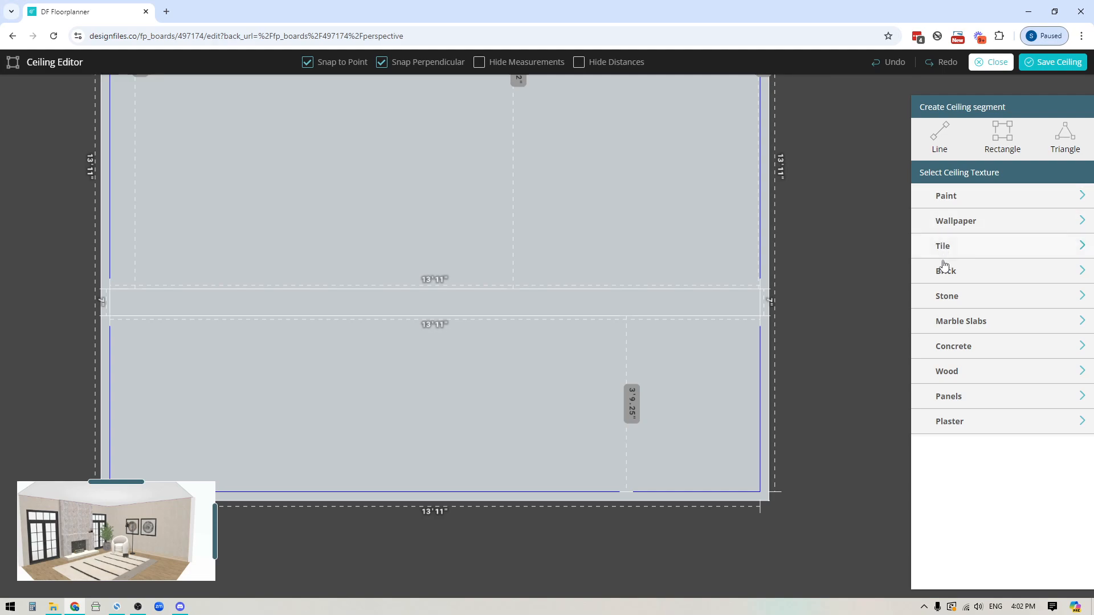
pyautogui.click(941, 373)
pyautogui.click(967, 270)
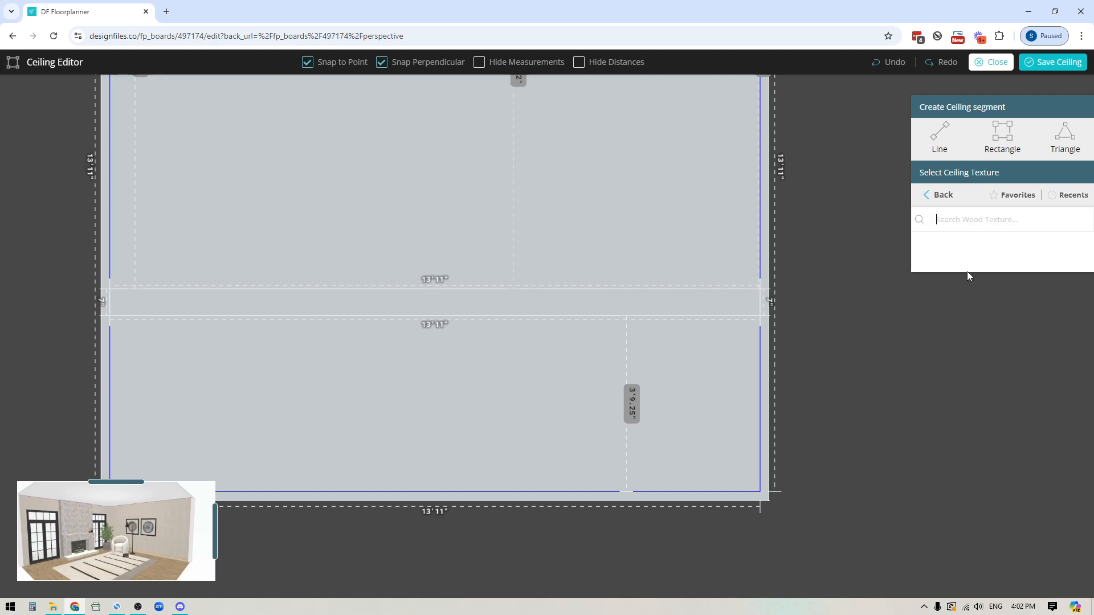
pyautogui.moveTo(996, 405)
pyautogui.scroll(-5, 997, 408)
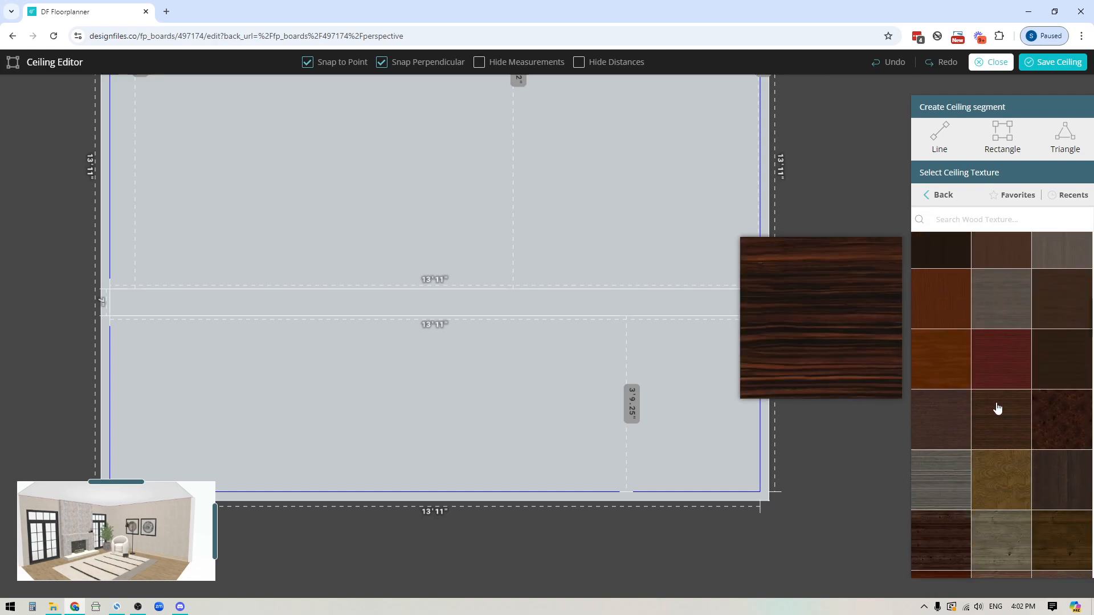
pyautogui.scroll(-10, 997, 408)
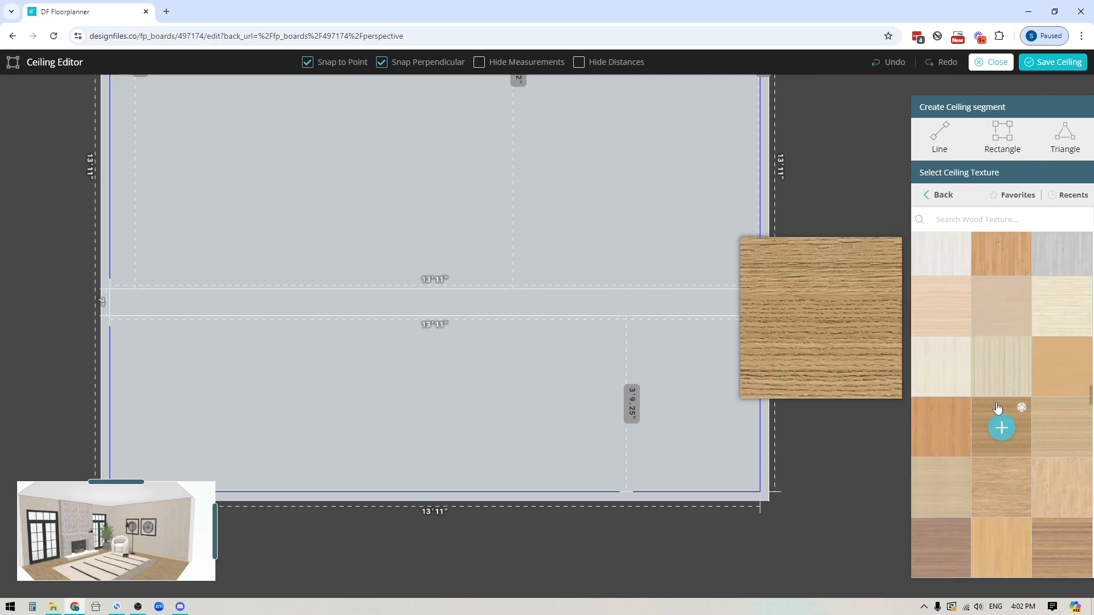
pyautogui.scroll(-8, 997, 408)
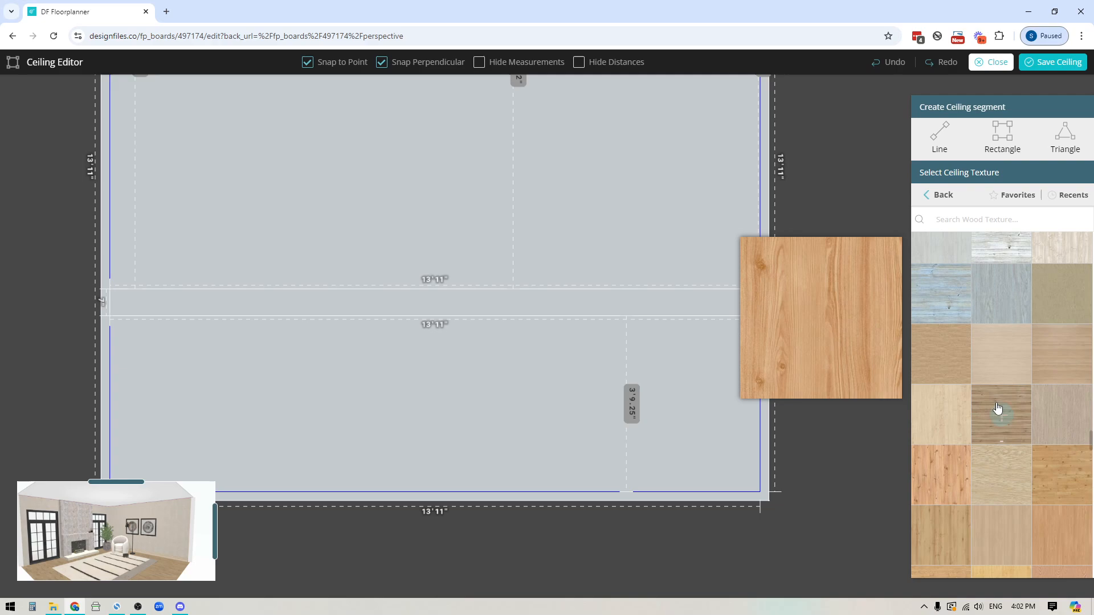
pyautogui.scroll(5, 970, 359)
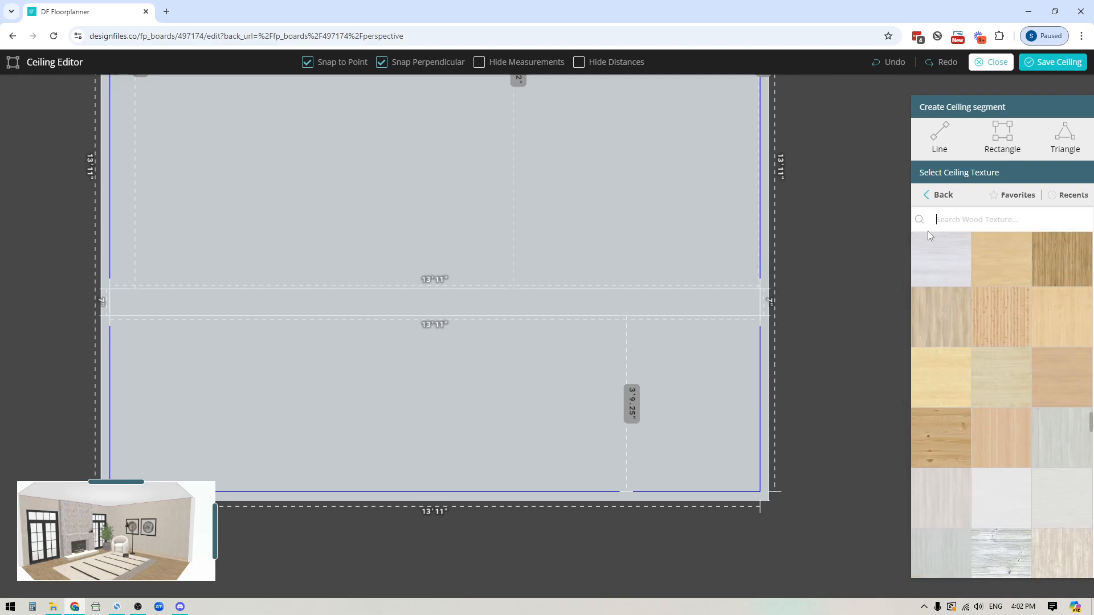
pyautogui.write('04461')
pyautogui.moveTo(947, 240)
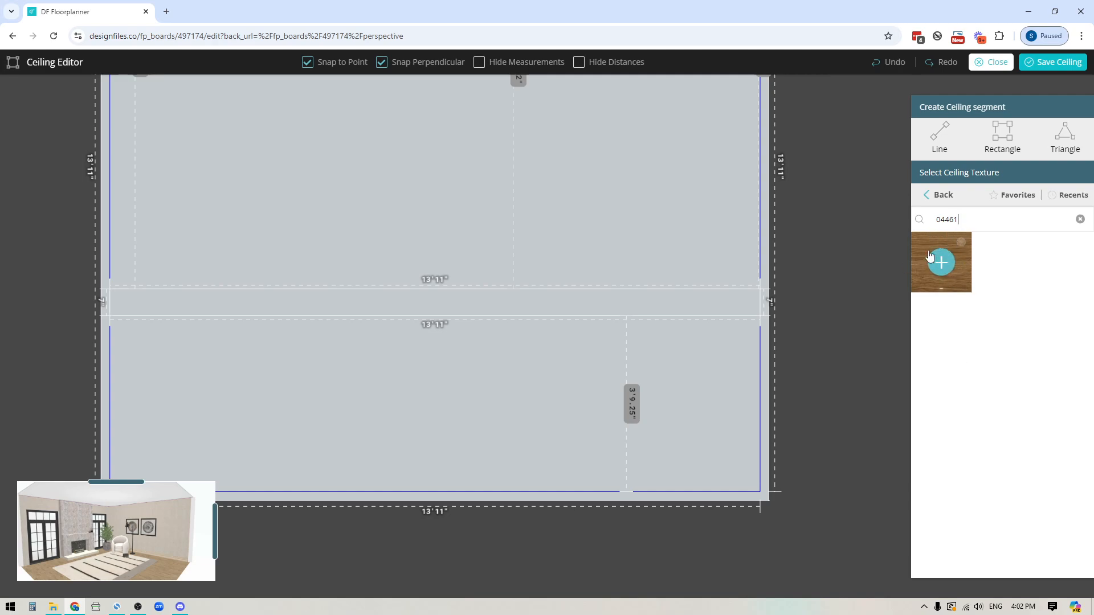
pyautogui.moveTo(943, 265)
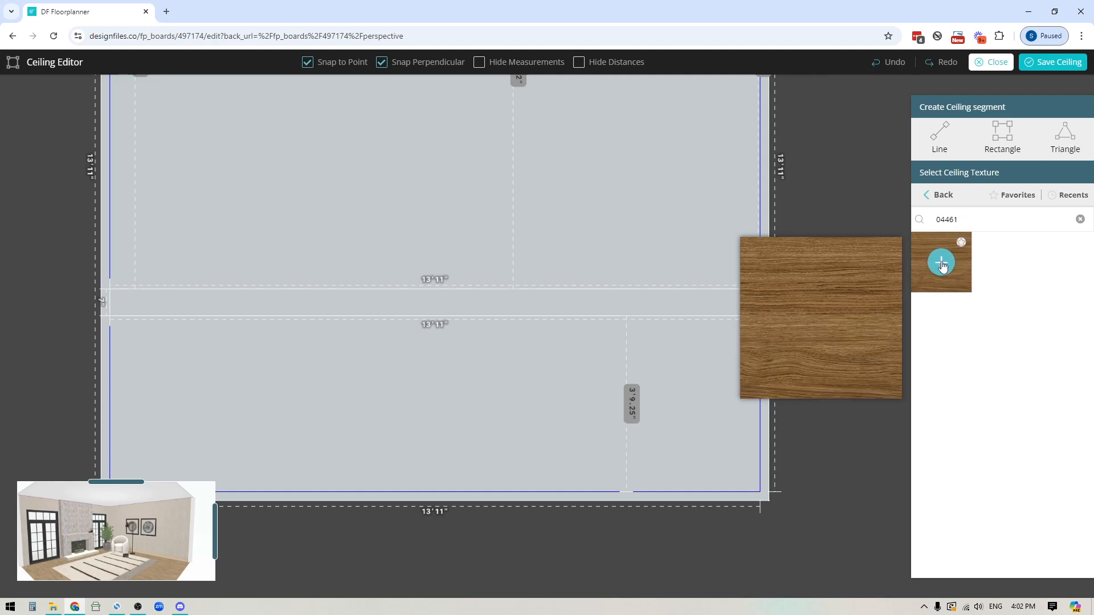
pyautogui.moveTo(942, 264); pyautogui.dragTo(654, 309)
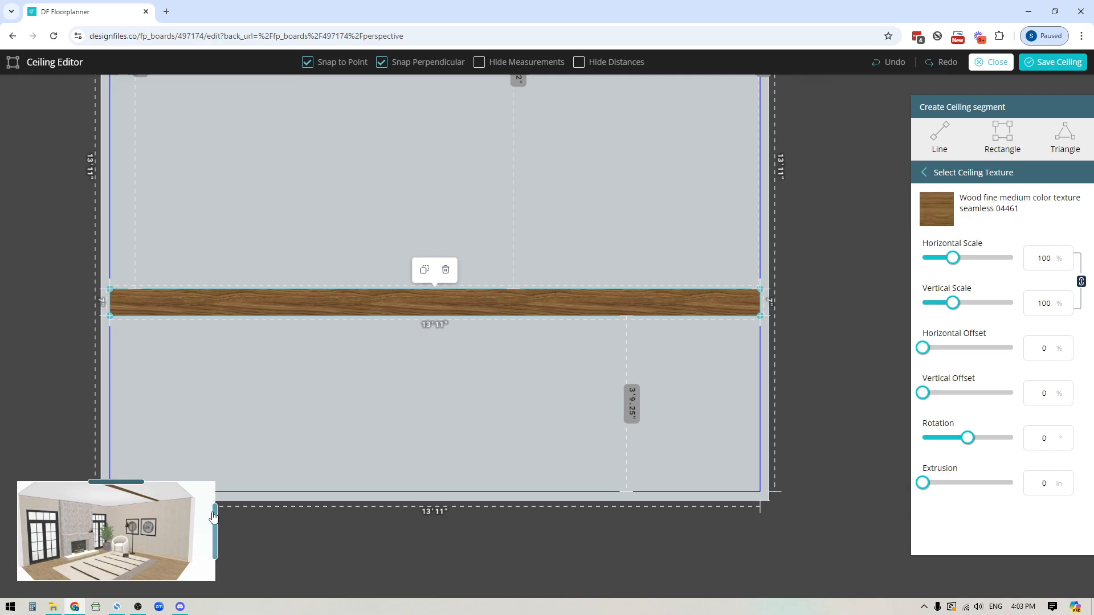
# Step: Set the wood segment's extrusion to 6 in to form a beam, checking it in the enlarged 3D preview
pyautogui.moveTo(246, 516); pyautogui.dragTo(394, 472)
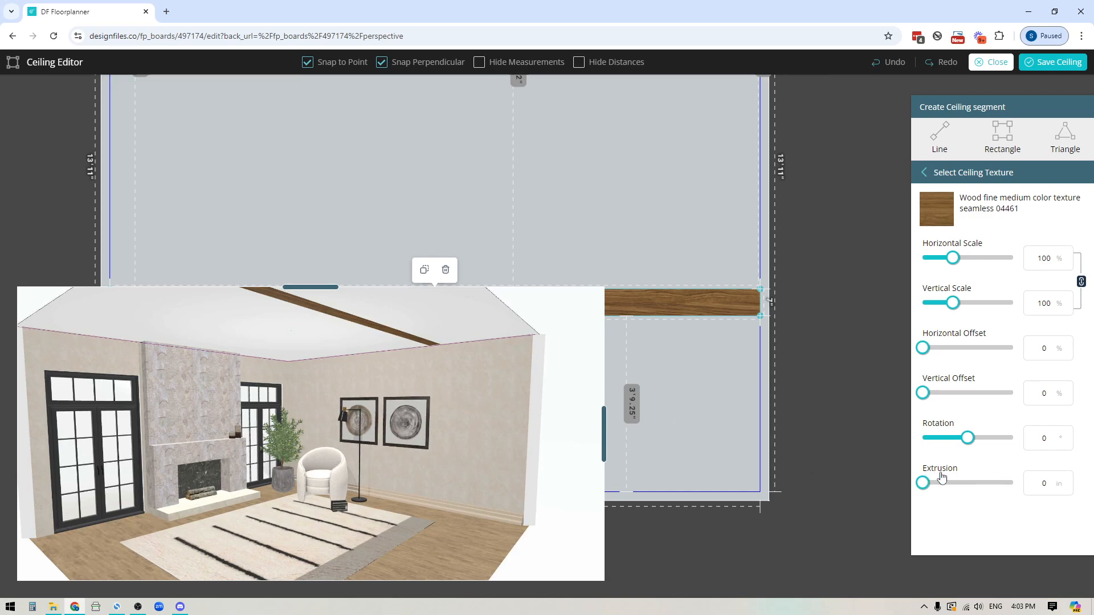
pyautogui.click(1045, 483)
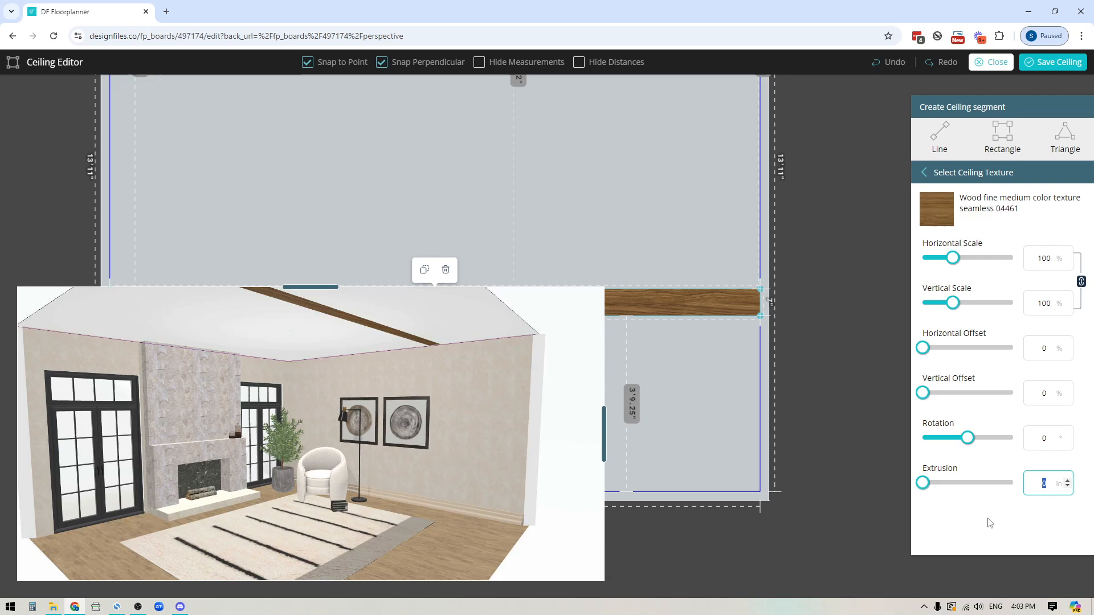
pyautogui.write('6')
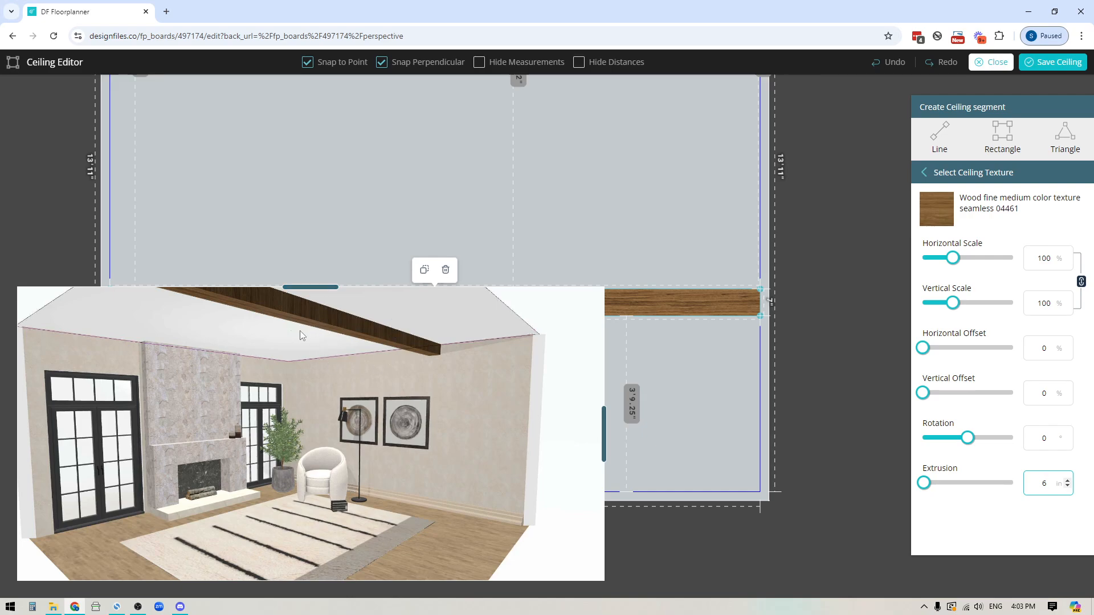
pyautogui.click(605, 422)
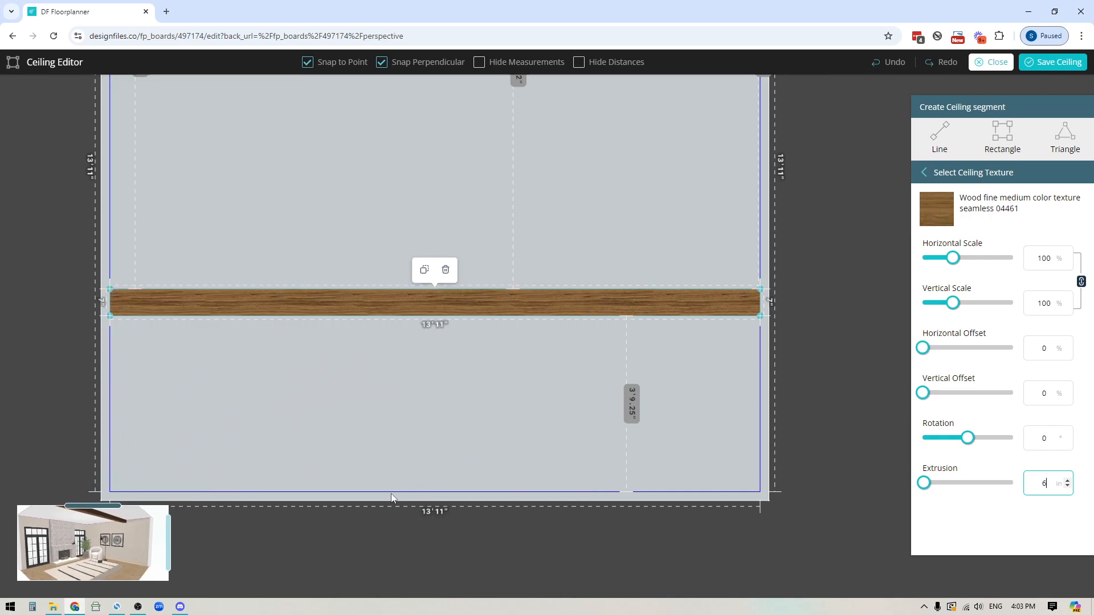
# Step: Nudge the wood beam toward the fireplace wall and partly back, placing it 3'11.75" from the opposite wall
pyautogui.scroll(-5, 522, 312)
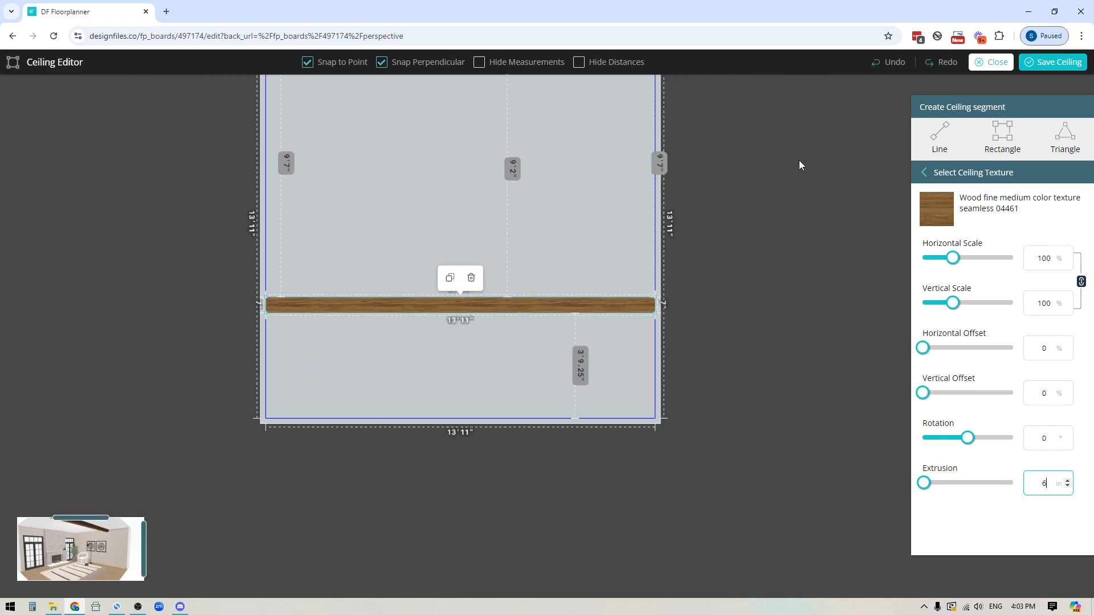
pyautogui.moveTo(849, 314); pyautogui.dragTo(819, 269)
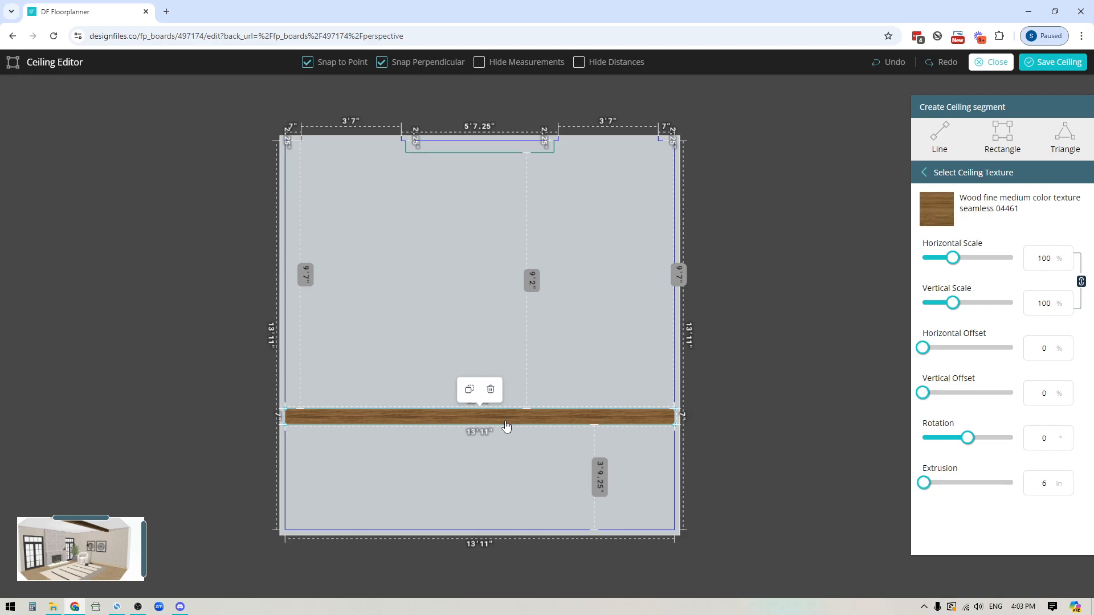
pyautogui.press('Up')
pyautogui.press('Up')
pyautogui.press('Up')
pyautogui.press('Up')
pyautogui.press('Up')
pyautogui.press('Up')
pyautogui.press('Up')
pyautogui.press('Up')
pyautogui.press('Up')
pyautogui.press('Up')
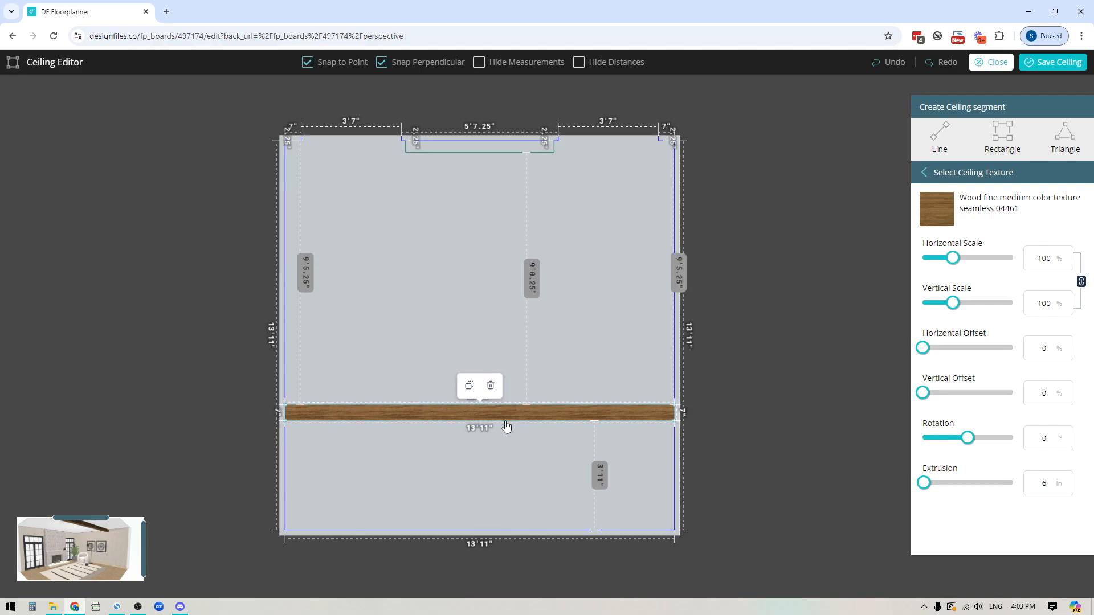
pyautogui.press('Up')
pyautogui.press('Up')
pyautogui.press('Up')
pyautogui.press('Up')
pyautogui.press('Up')
pyautogui.press('Up')
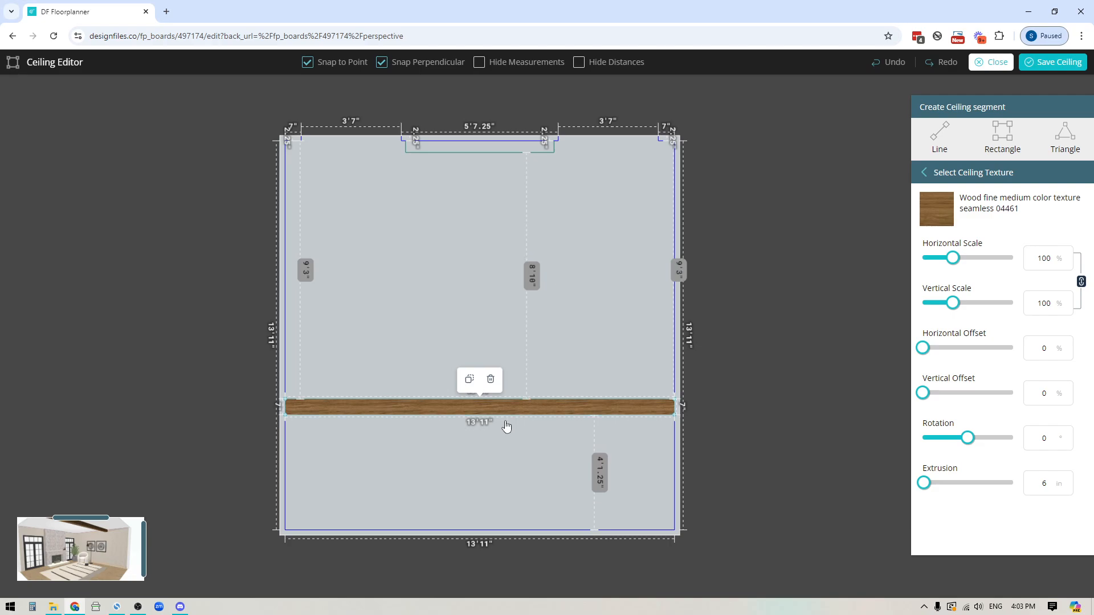
pyautogui.press('Down')
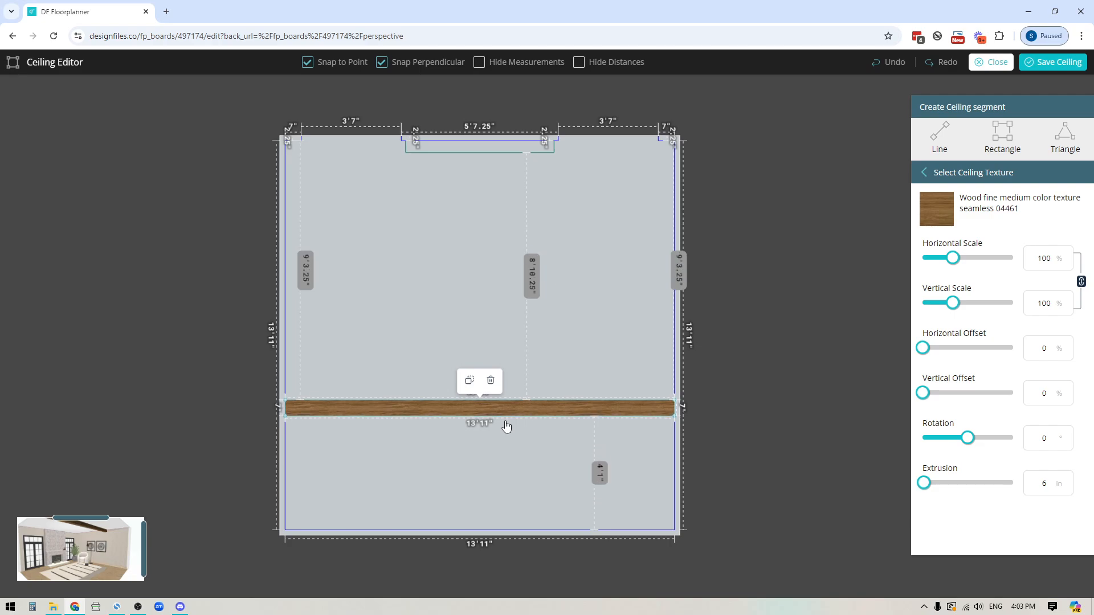
pyautogui.press('Down')
pyautogui.press('Down')
pyautogui.press('Down')
pyautogui.press('Down')
pyautogui.press('Down')
pyautogui.press('Down')
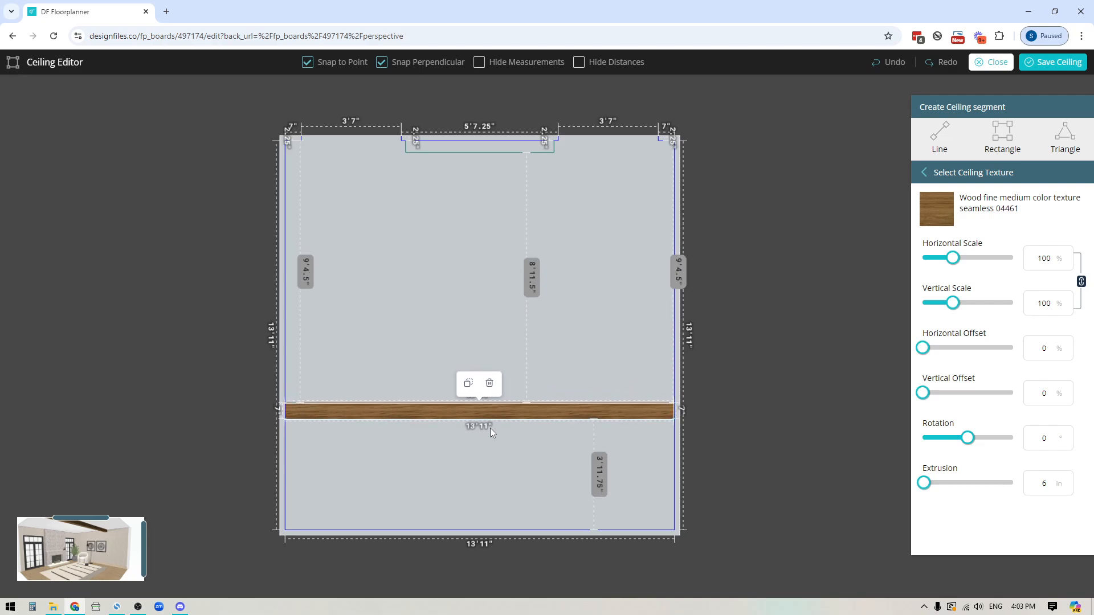
# Step: Nudge the wood beam toward the fireplace wall until it sits 4'1" from the opposite wall
pyautogui.press('Up')
pyautogui.press('Up')
pyautogui.press('Up')
pyautogui.press('Up')
pyautogui.press('Up')
pyautogui.press('Up')
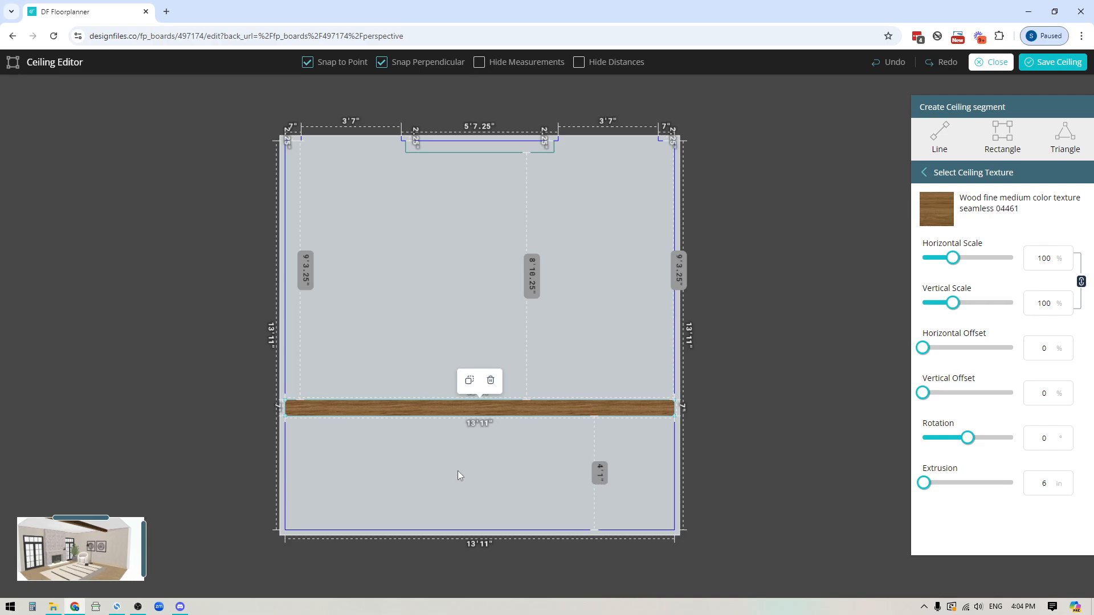
# Step: Duplicate the wood beam and place the parallel copy about 6'1.5" from it, on the fireplace side
pyautogui.click(469, 380)
pyautogui.moveTo(470, 380); pyautogui.dragTo(478, 220)
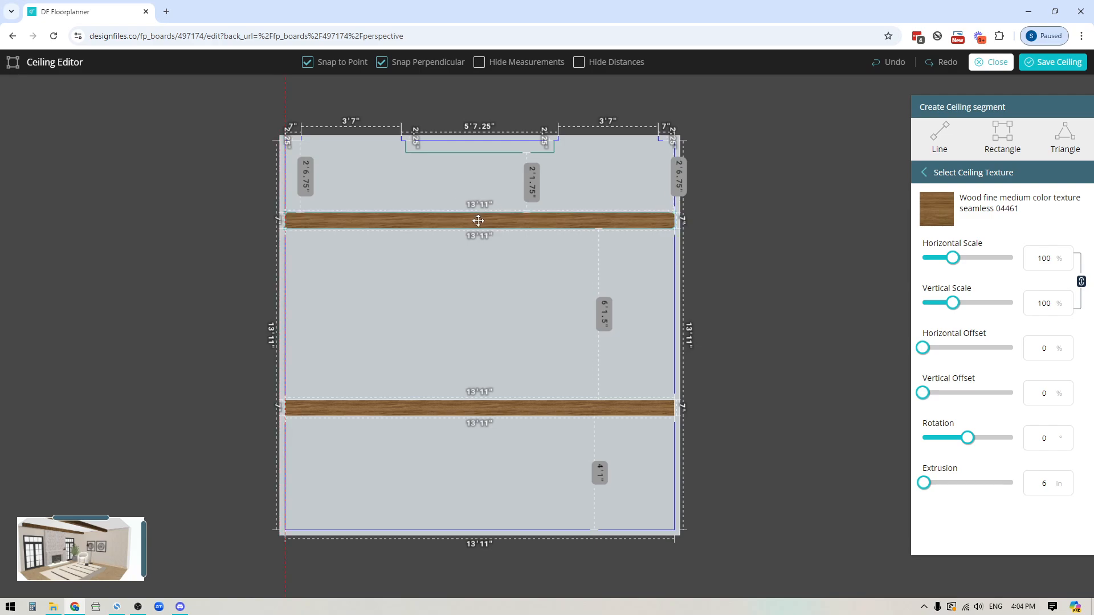
pyautogui.click(480, 220)
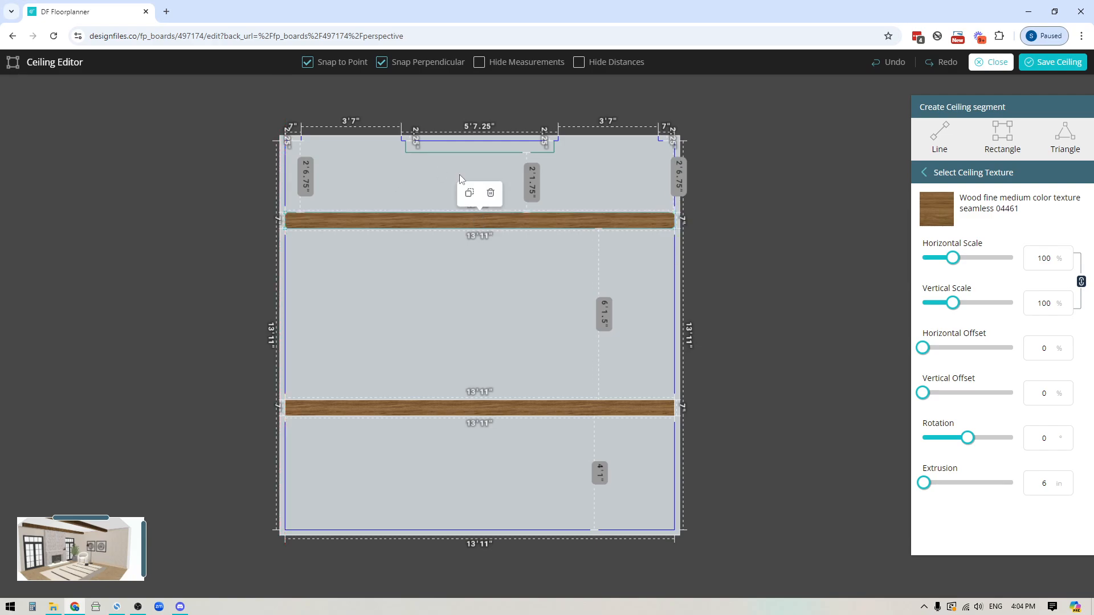
# Step: Nudge the duplicated beam away from the fireplace wall until it is 4'1" from the fireplace front
pyautogui.press('Down')
pyautogui.press('Down')
pyautogui.press('Down')
pyautogui.press('Down')
pyautogui.press('Down')
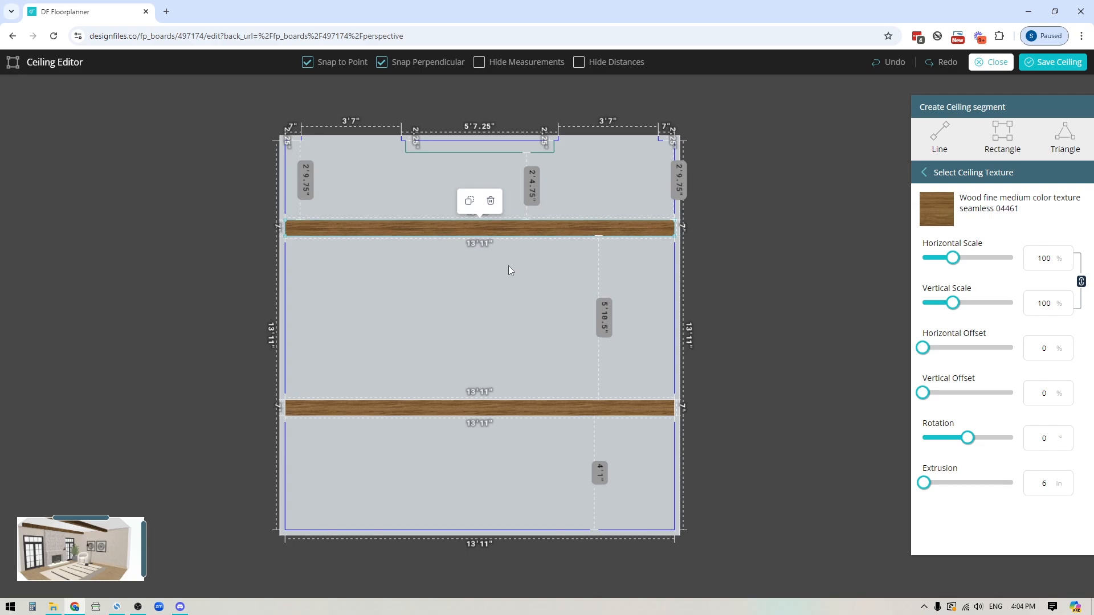
pyautogui.press('Down')
pyautogui.press('Down')
pyautogui.press('Down')
pyautogui.press('Down')
pyautogui.press('Down')
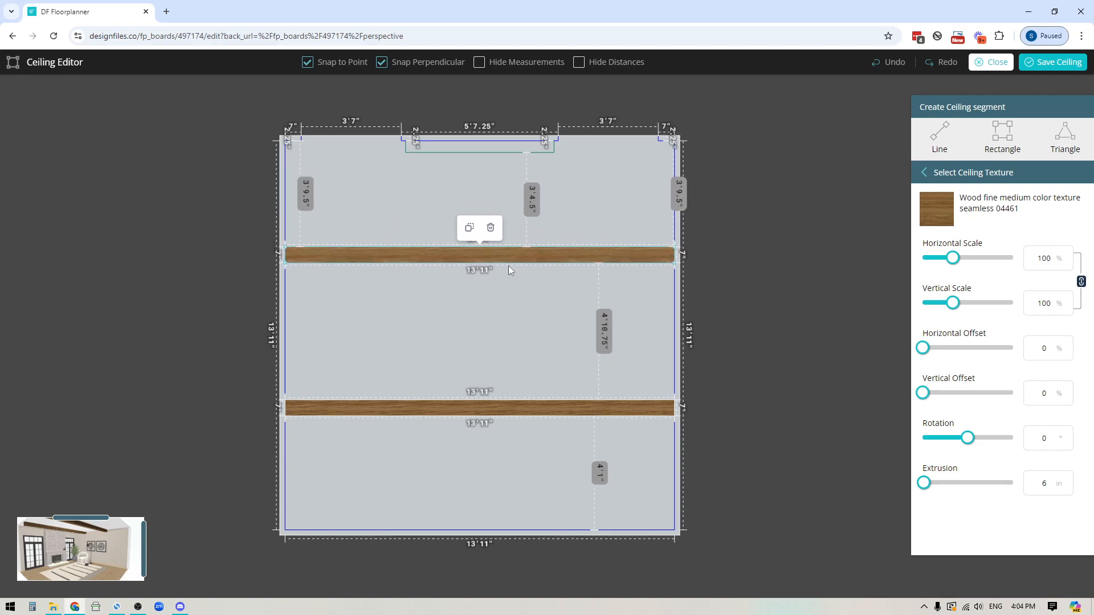
pyautogui.press('Down')
pyautogui.press('Down')
pyautogui.press('Down')
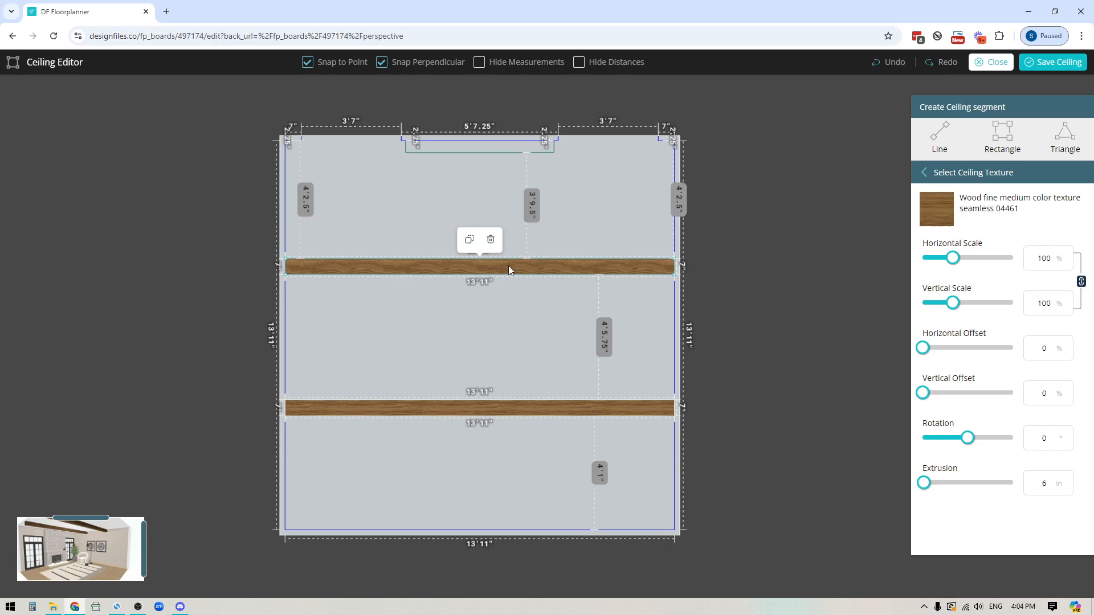
pyautogui.press('Down')
pyautogui.press('Down')
pyautogui.press('Down')
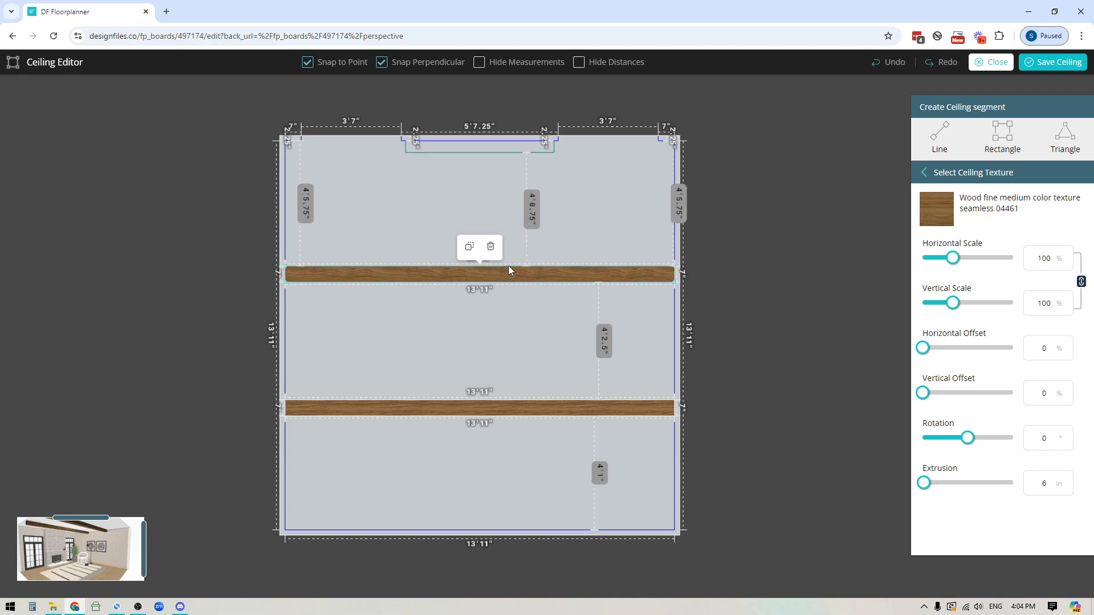
pyautogui.press('Up')
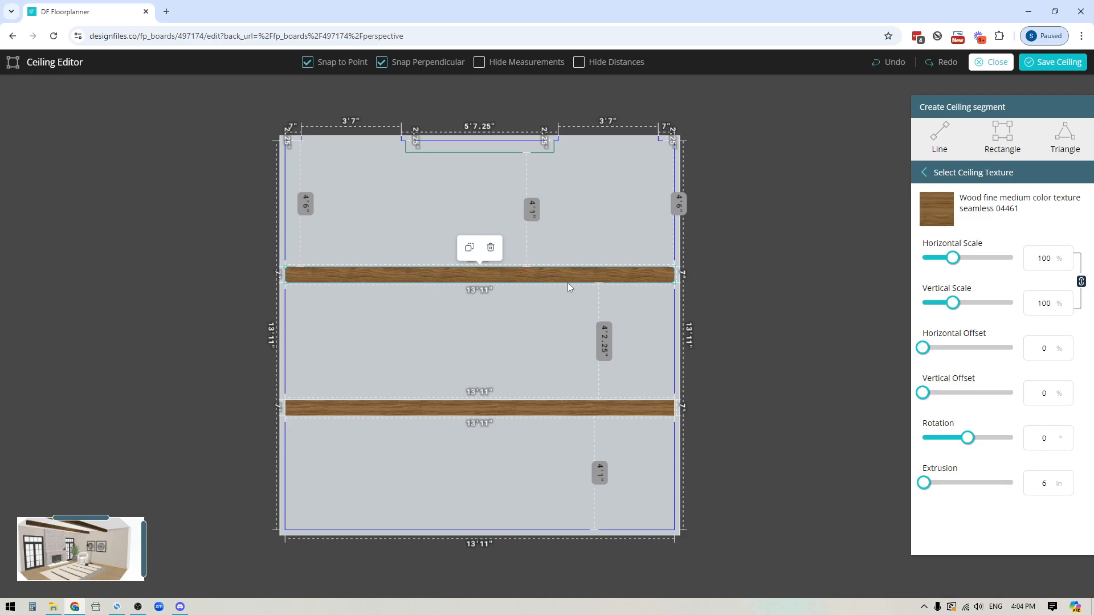
# Step: Save the ceiling with its two beams and reopen the ceiling surface for editing from the 3D view
pyautogui.click(1056, 63)
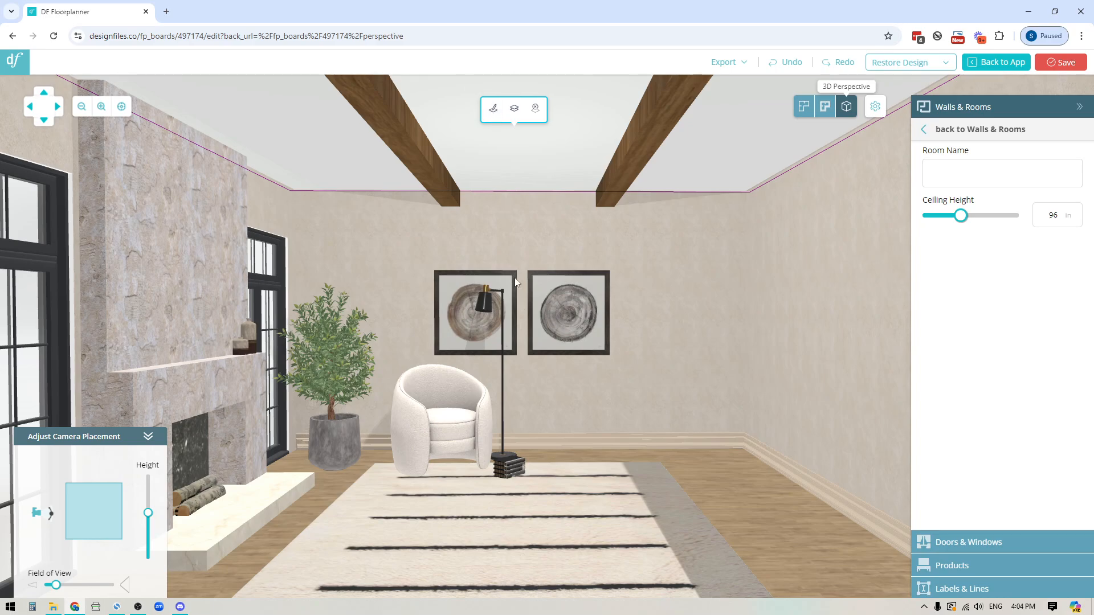
pyautogui.click(732, 530)
pyautogui.click(507, 111)
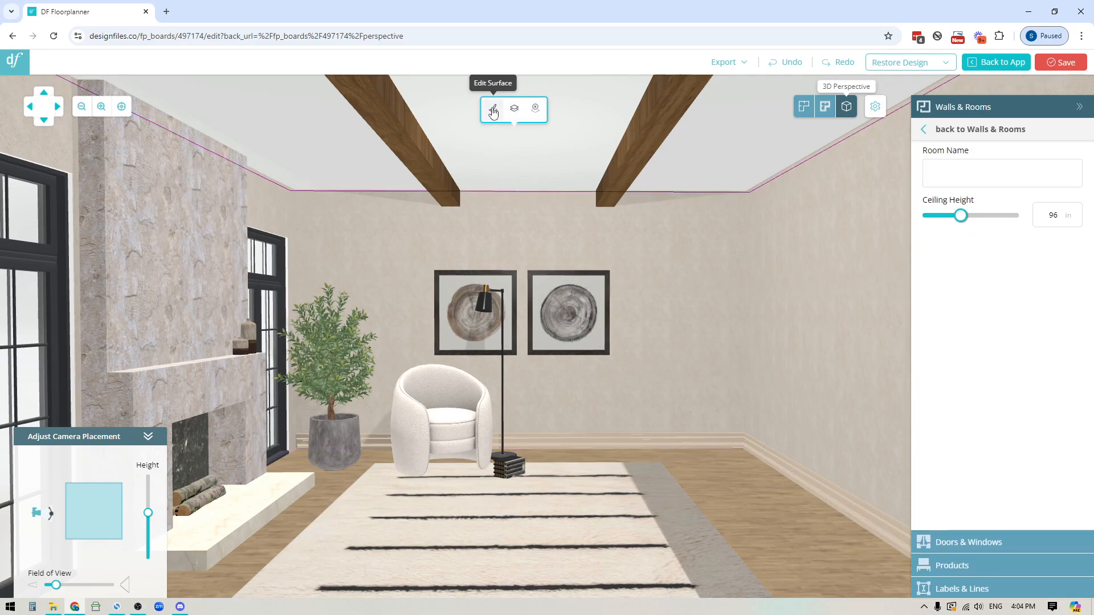
pyautogui.click(494, 111)
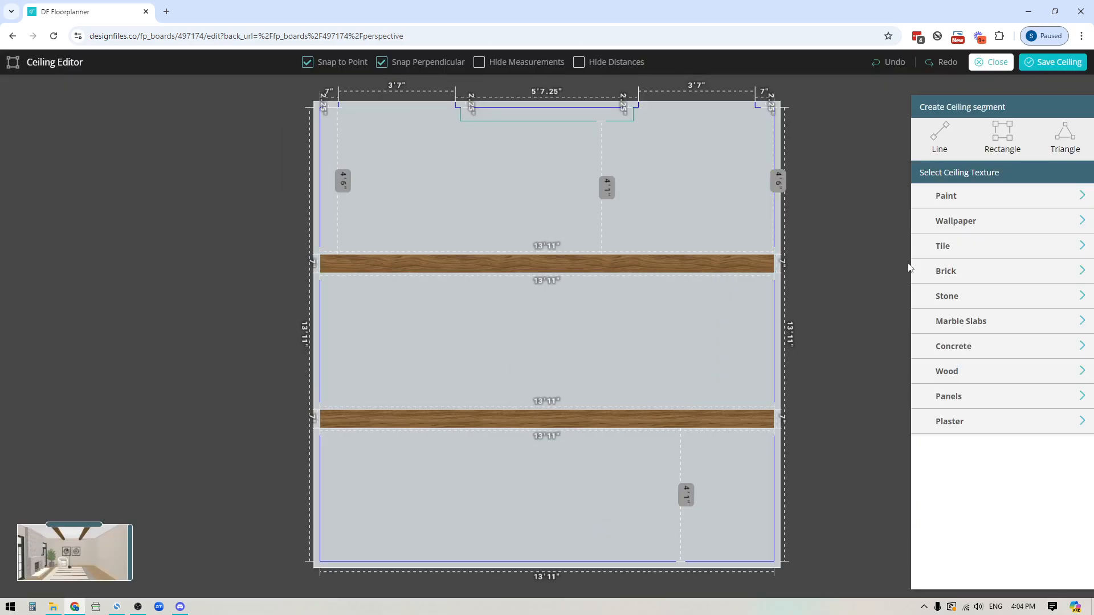
# Step: Try a rectangular segment about 7.5 in wide running wall to wall across both beams, and undo it
pyautogui.click(1001, 140)
pyautogui.moveTo(371, 109); pyautogui.dragTo(392, 564)
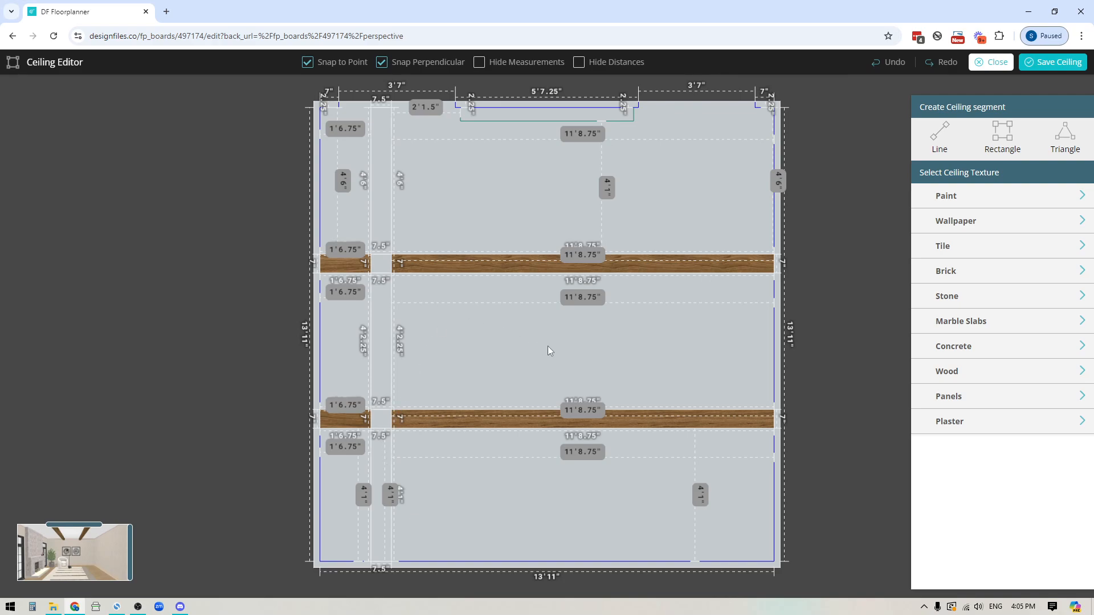
pyautogui.click(889, 62)
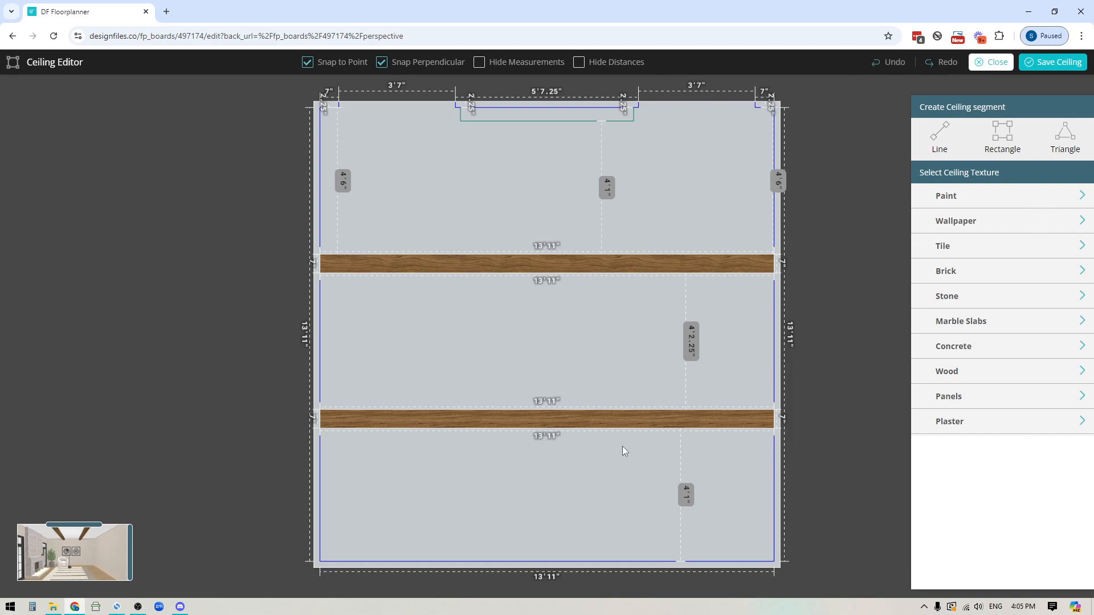
# Step: Draw a perpendicular rectangular segment from the first beam to the wall opposite the fireplace, and narrow it to 7 in wide
pyautogui.scroll(5, 622, 447)
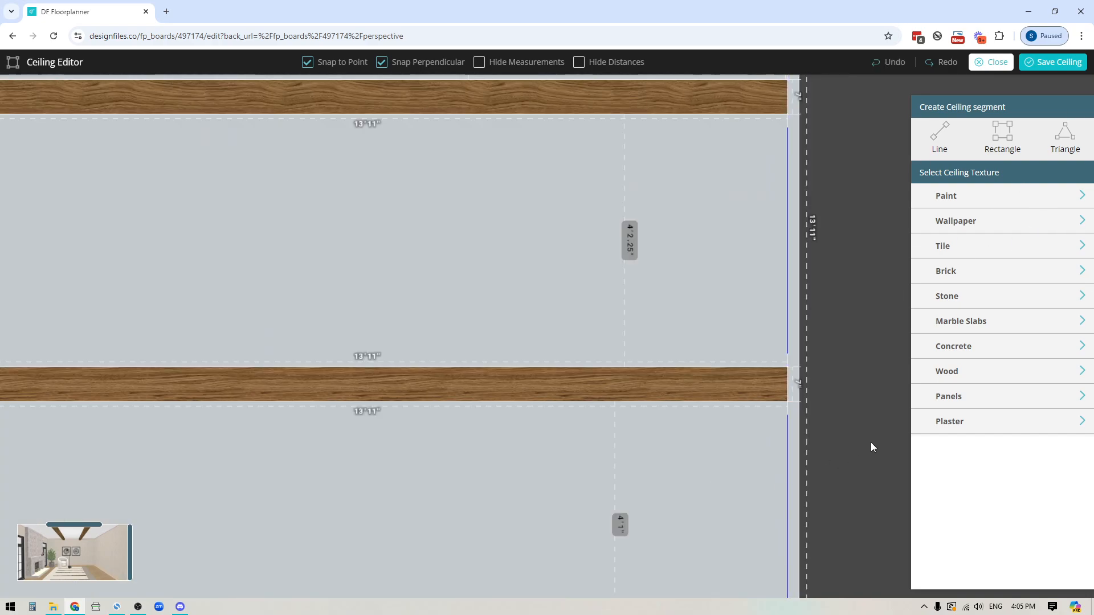
pyautogui.moveTo(814, 470); pyautogui.dragTo(864, 303)
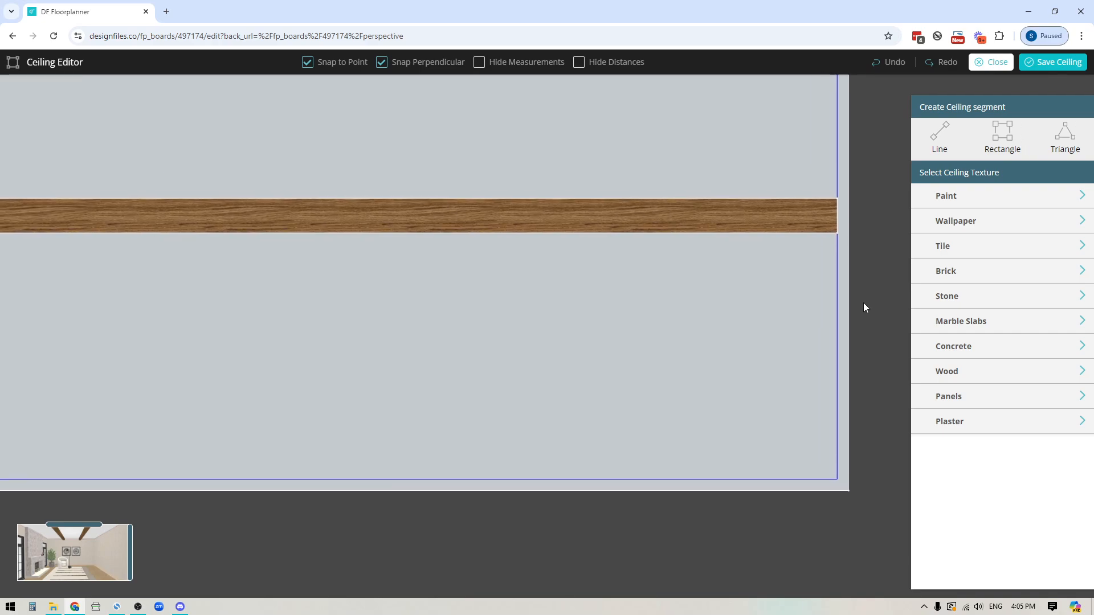
pyautogui.click(998, 132)
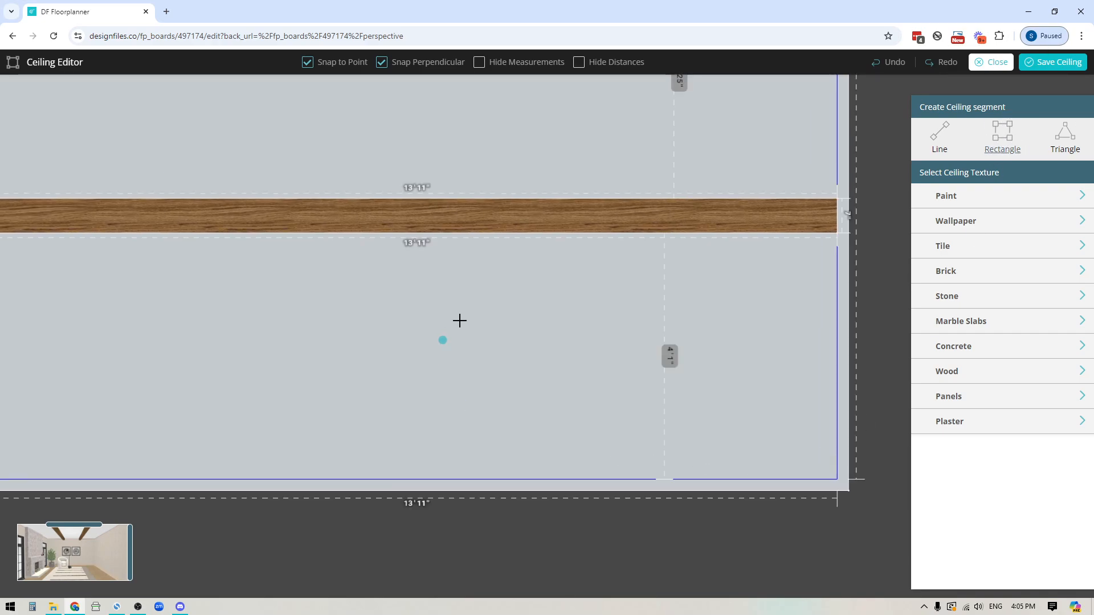
pyautogui.moveTo(534, 233); pyautogui.dragTo(575, 480)
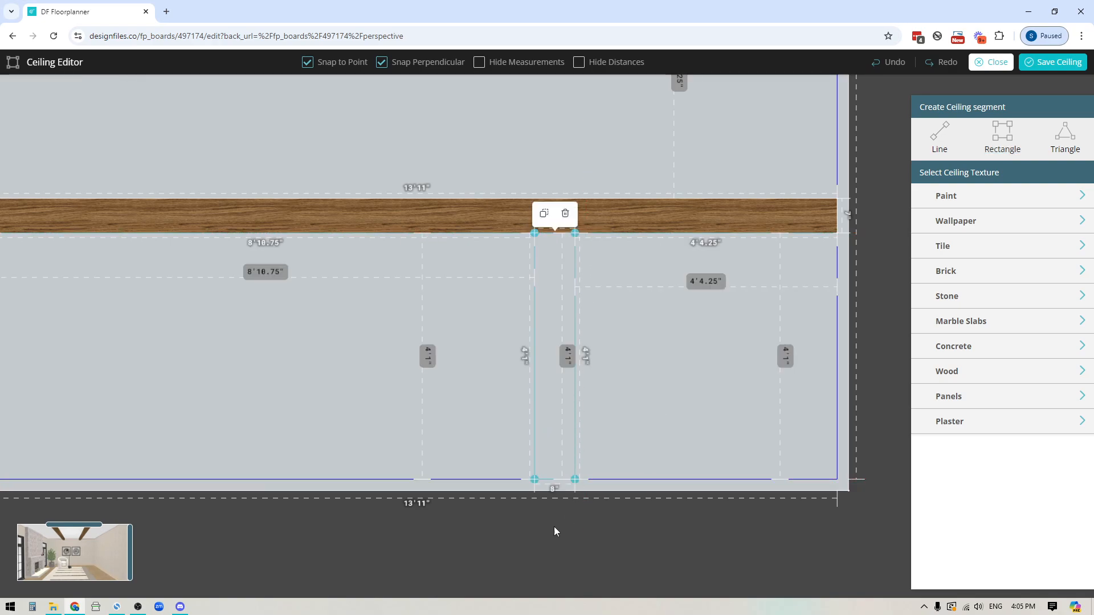
pyautogui.scroll(2, 556, 538)
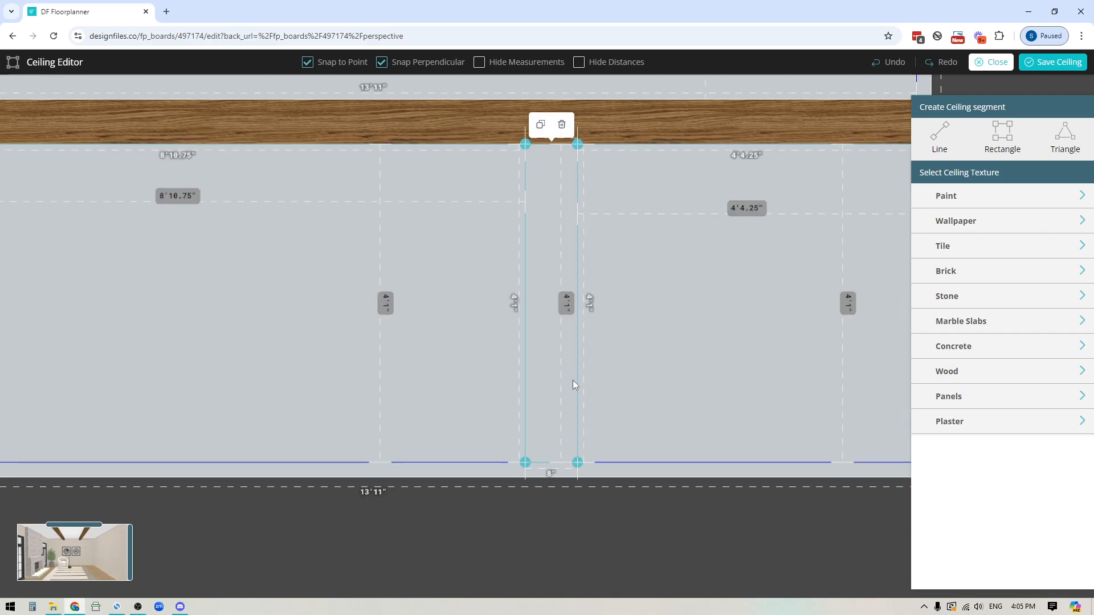
pyautogui.moveTo(577, 383); pyautogui.dragTo(569, 385)
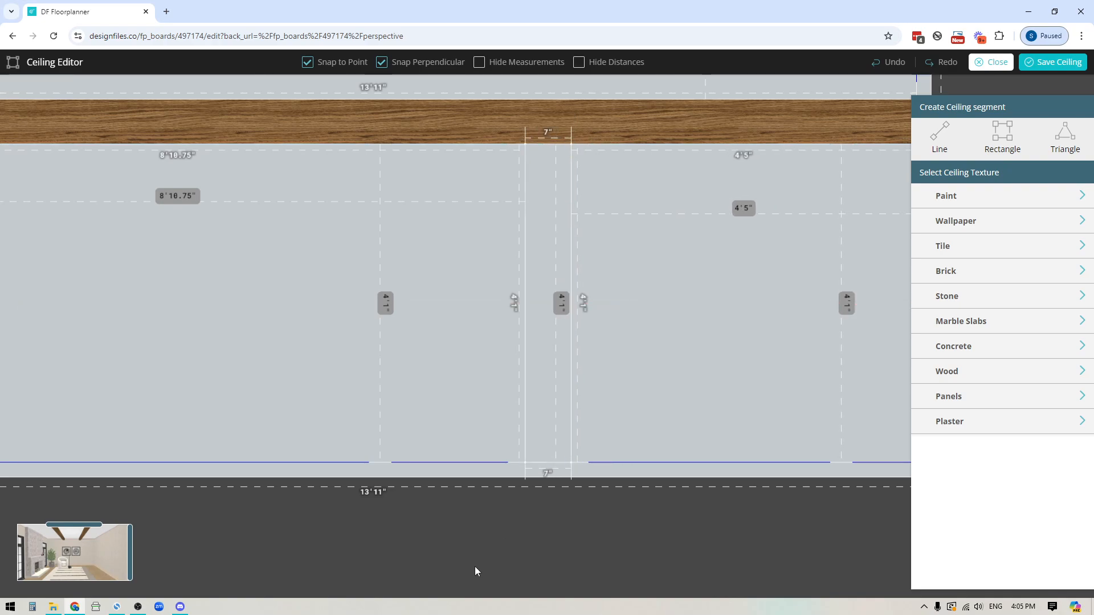
# Step: Apply the wood texture 04461 already used in this design to the new perpendicular segment
pyautogui.scroll(-2, 579, 425)
pyautogui.scroll(-2, 579, 425)
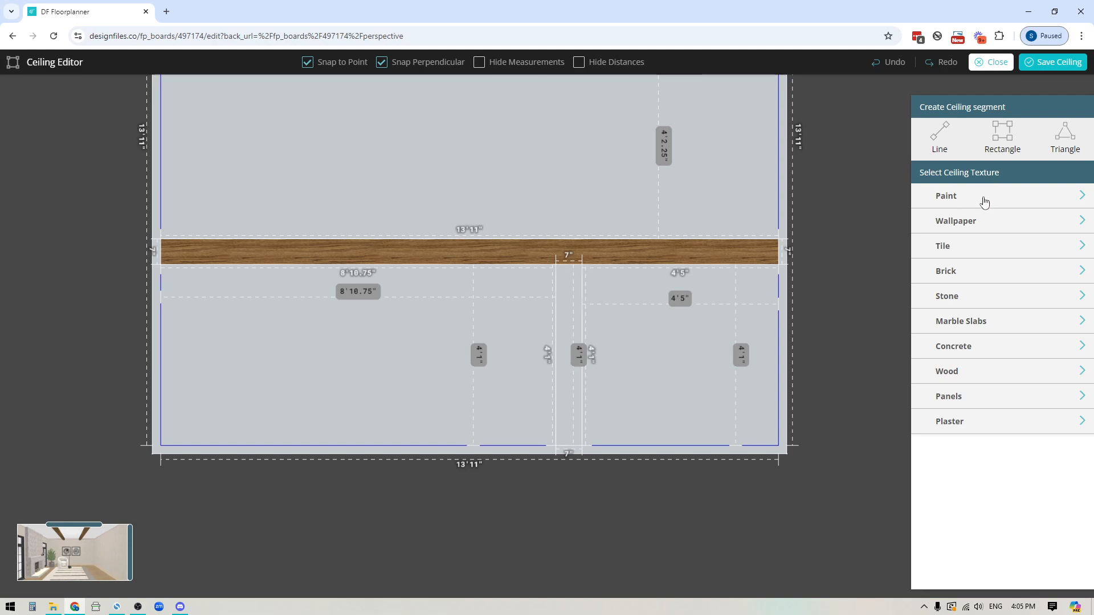
pyautogui.click(955, 378)
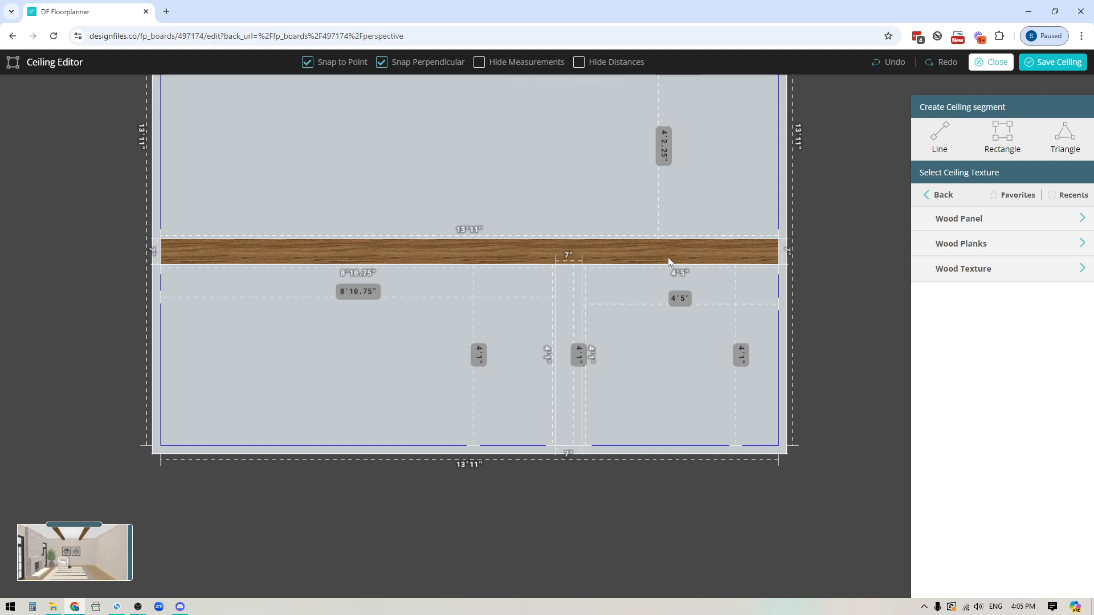
pyautogui.click(1071, 195)
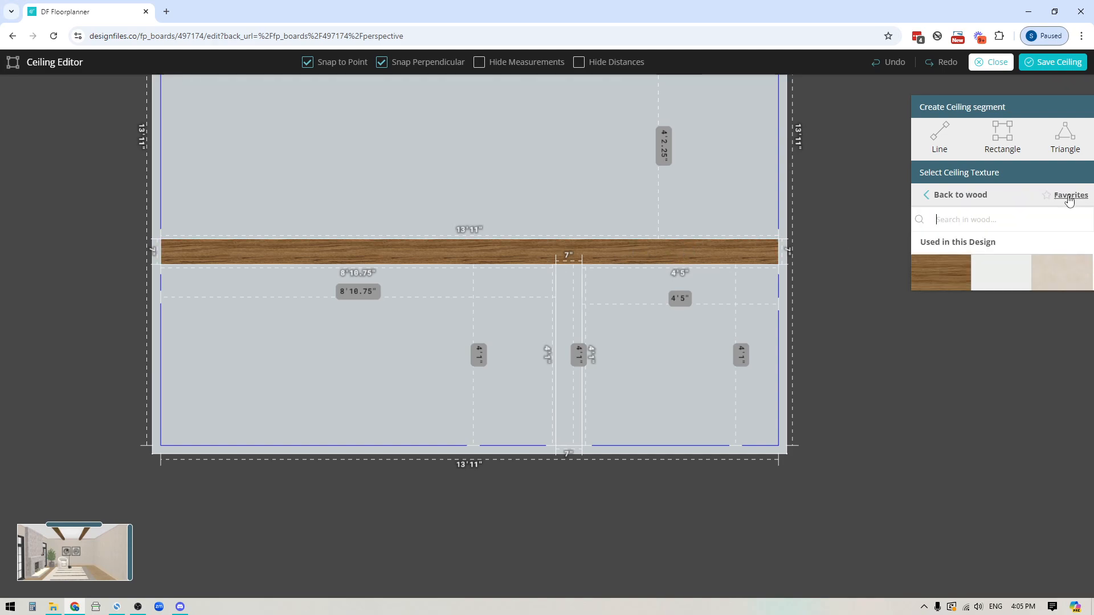
pyautogui.moveTo(936, 292)
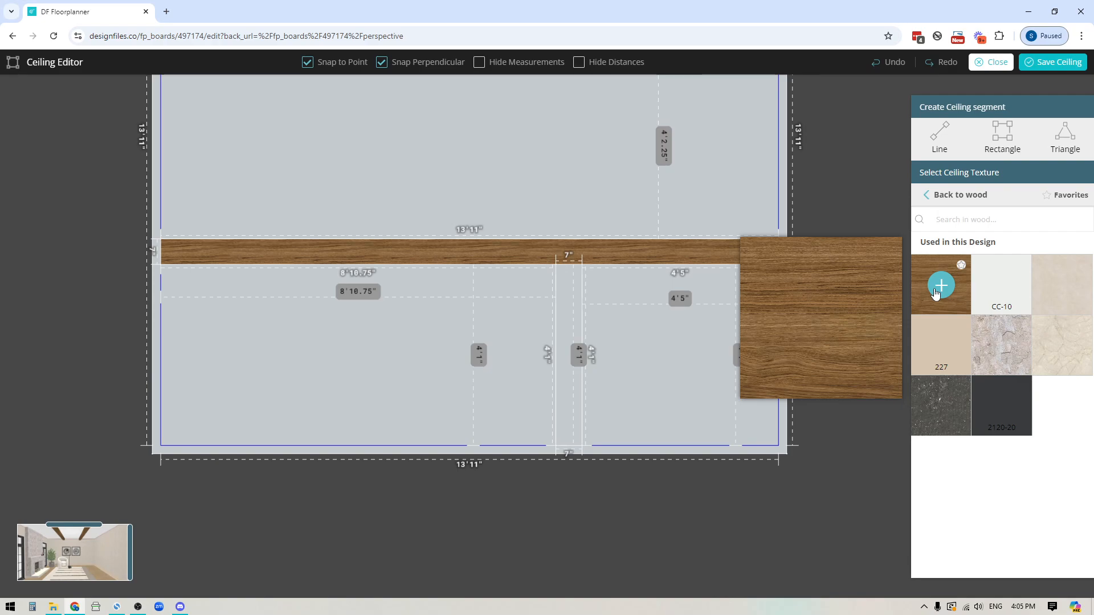
pyautogui.moveTo(936, 292); pyautogui.dragTo(568, 331)
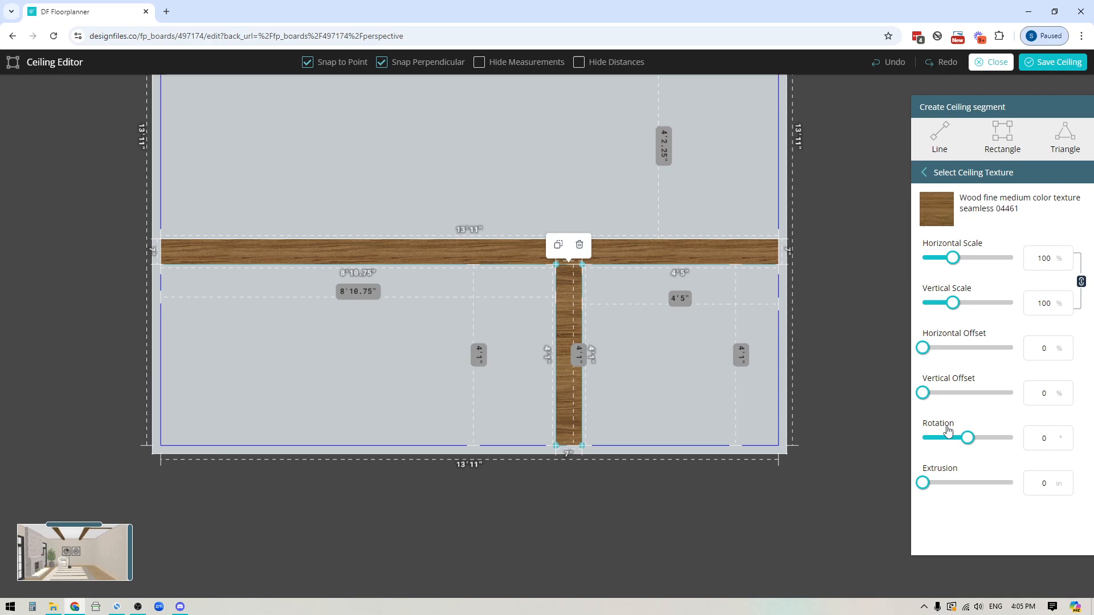
# Step: Rotate the short segment's texture 90° and extrude it 6 in like the long beam, checking it in the enlarged 3D preview
pyautogui.click(1044, 439)
pyautogui.write('9')
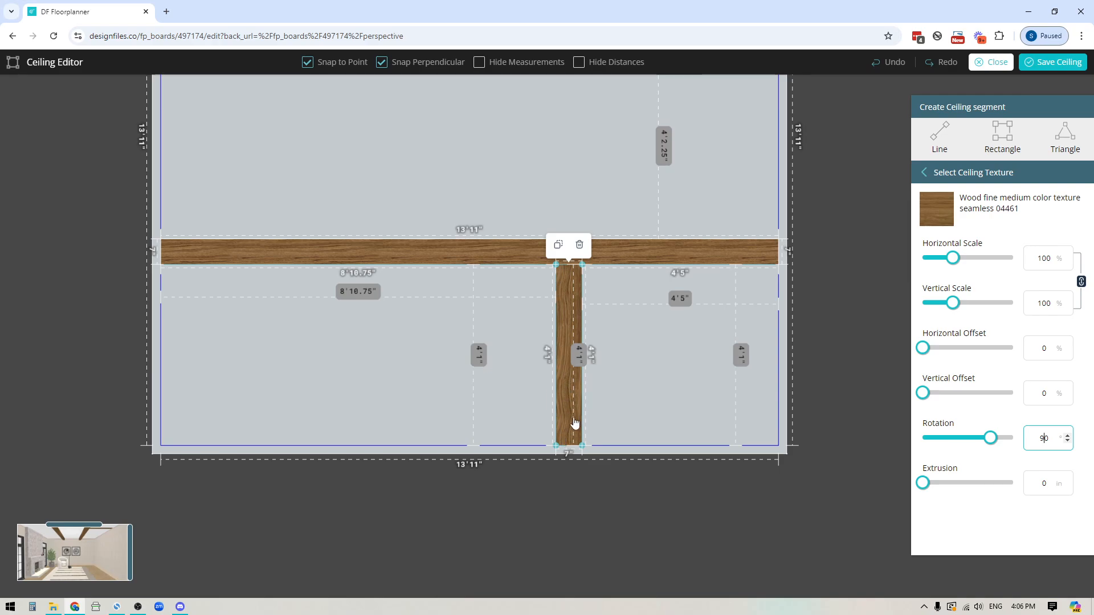
pyautogui.doubleClick(1037, 483)
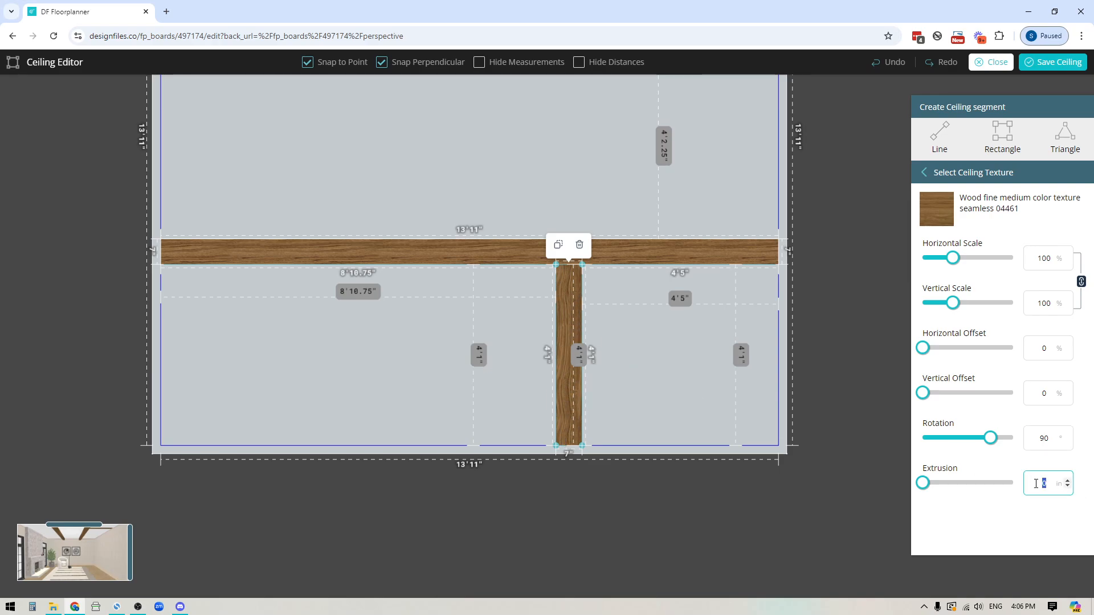
pyautogui.write('6')
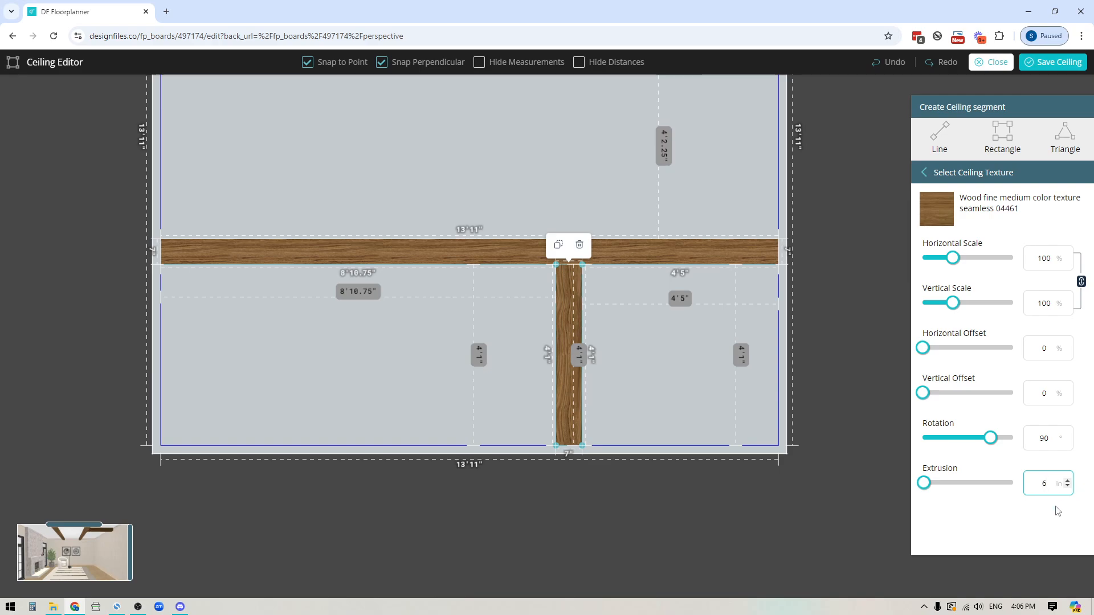
pyautogui.click(676, 255)
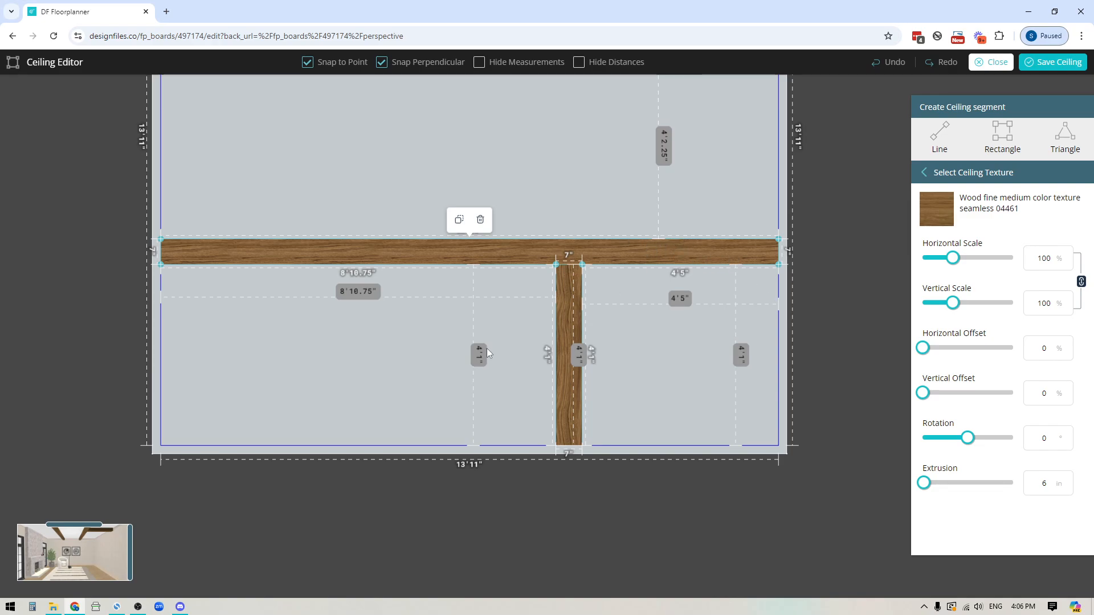
pyautogui.click(126, 553)
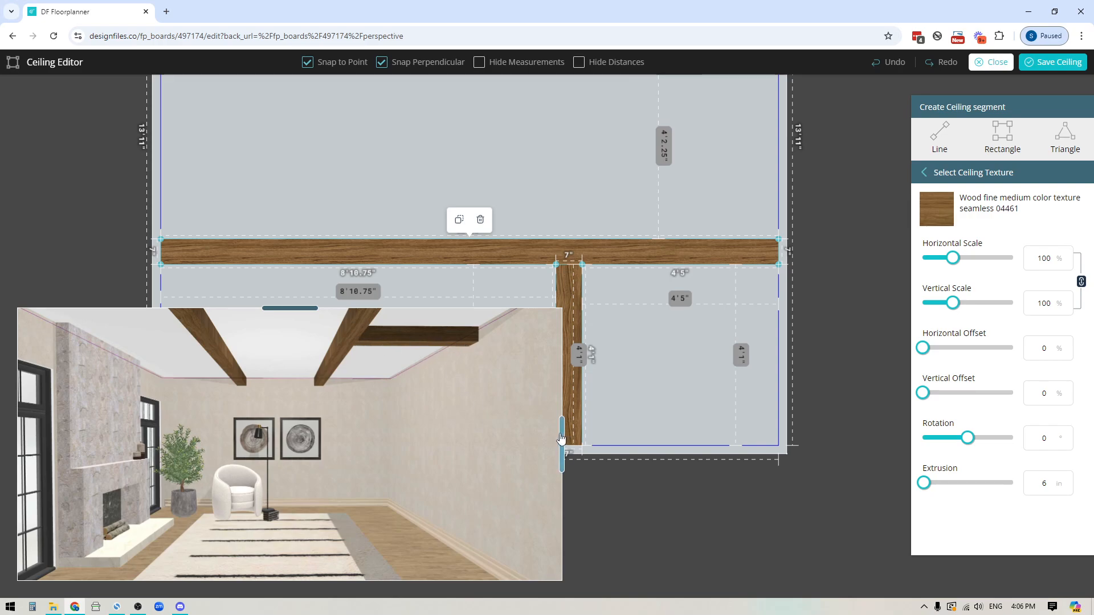
pyautogui.moveTo(561, 438); pyautogui.dragTo(390, 461)
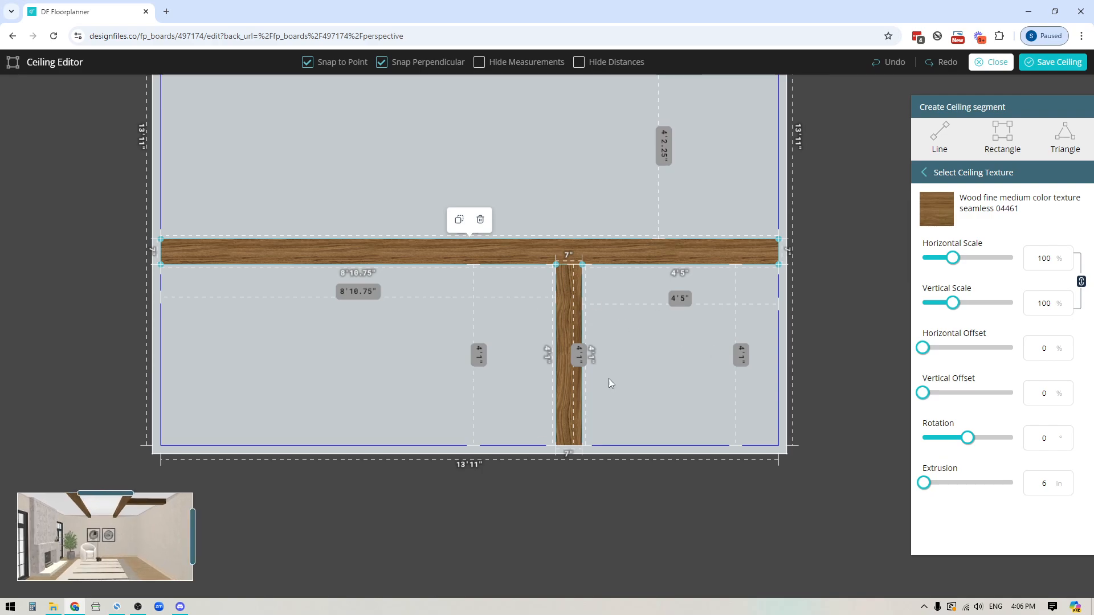
# Step: Nudge the short perpendicular beam toward the nearer side wall until it is 4'1" from that wall
pyautogui.scroll(-4, 650, 385)
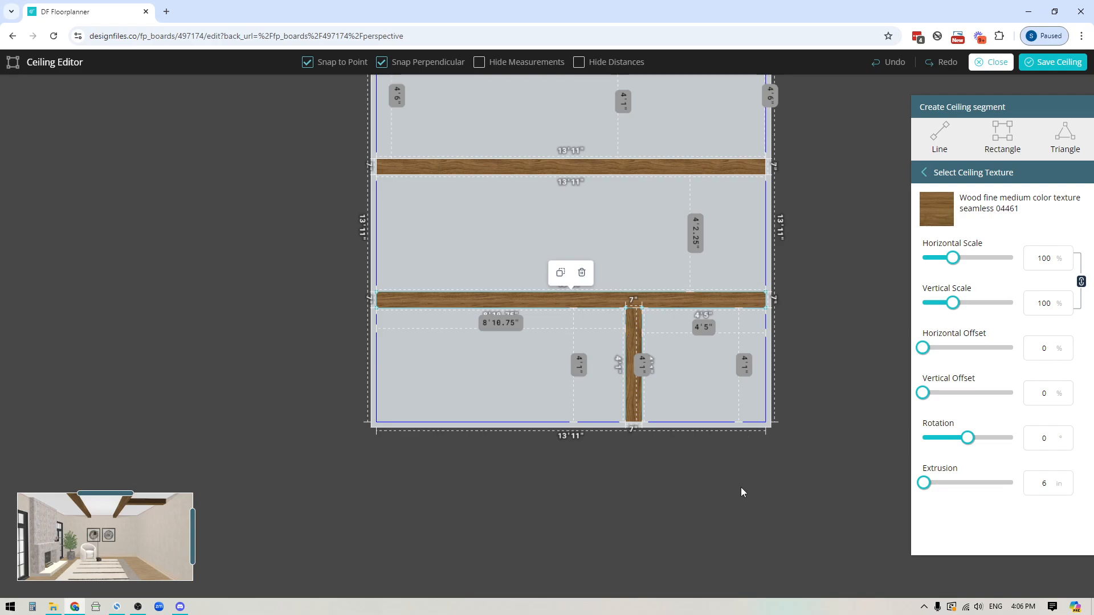
pyautogui.moveTo(739, 489); pyautogui.dragTo(624, 484)
pyautogui.scroll(3, 623, 484)
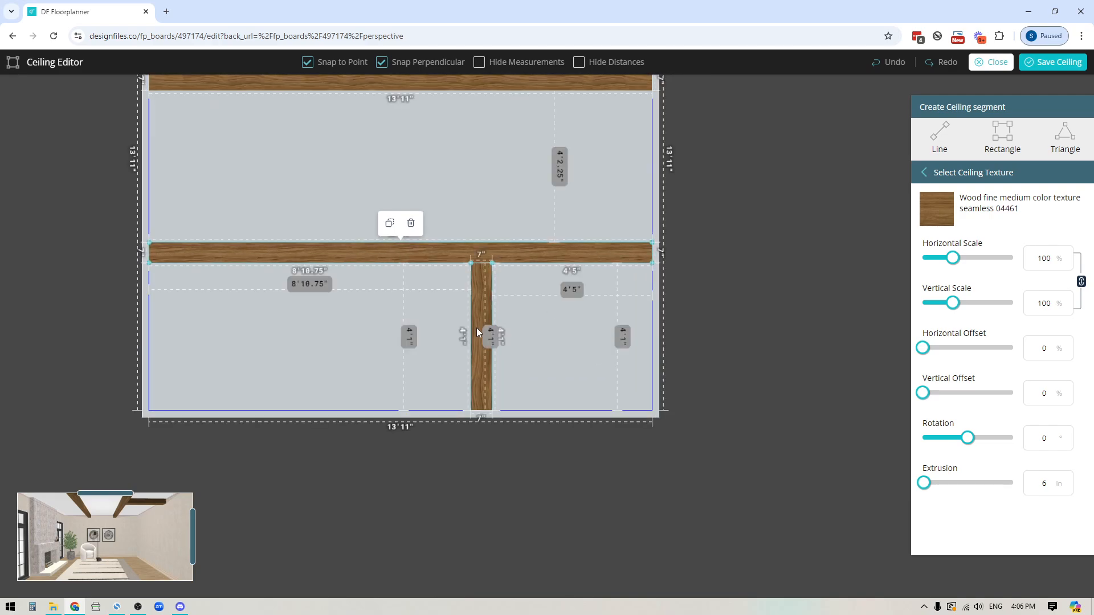
pyautogui.click(484, 302)
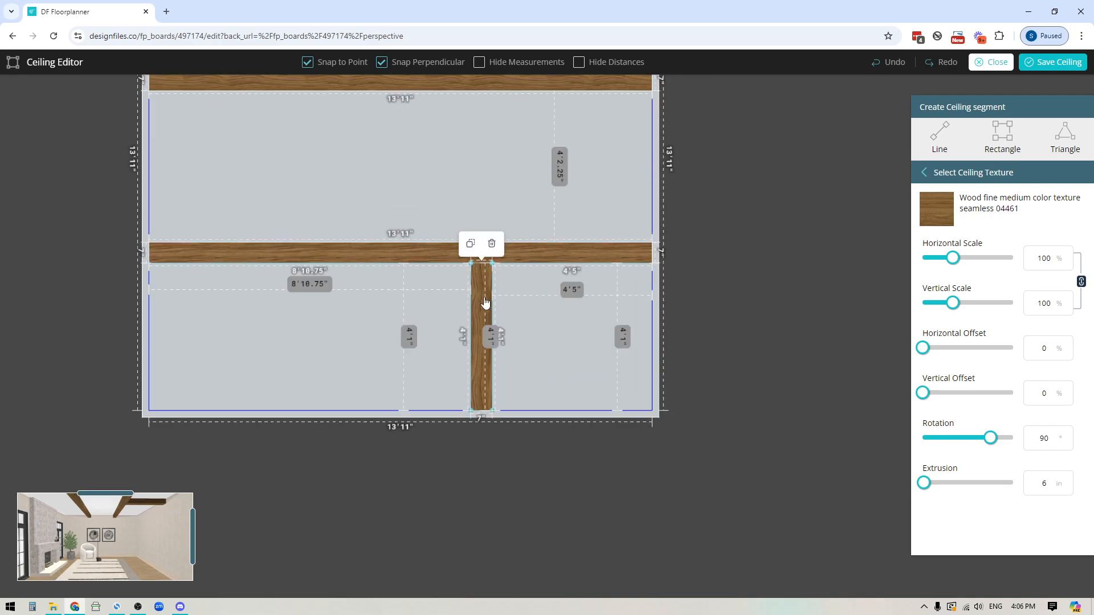
pyautogui.press('Right')
pyautogui.press('Right')
pyautogui.press('Right')
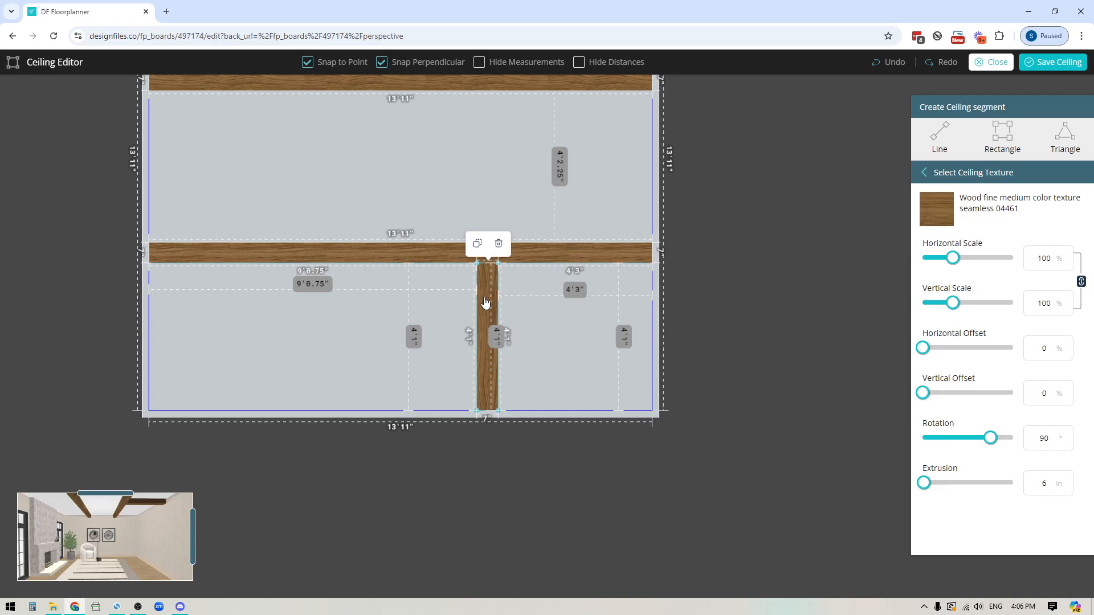
pyautogui.press('Right')
pyautogui.press('Right')
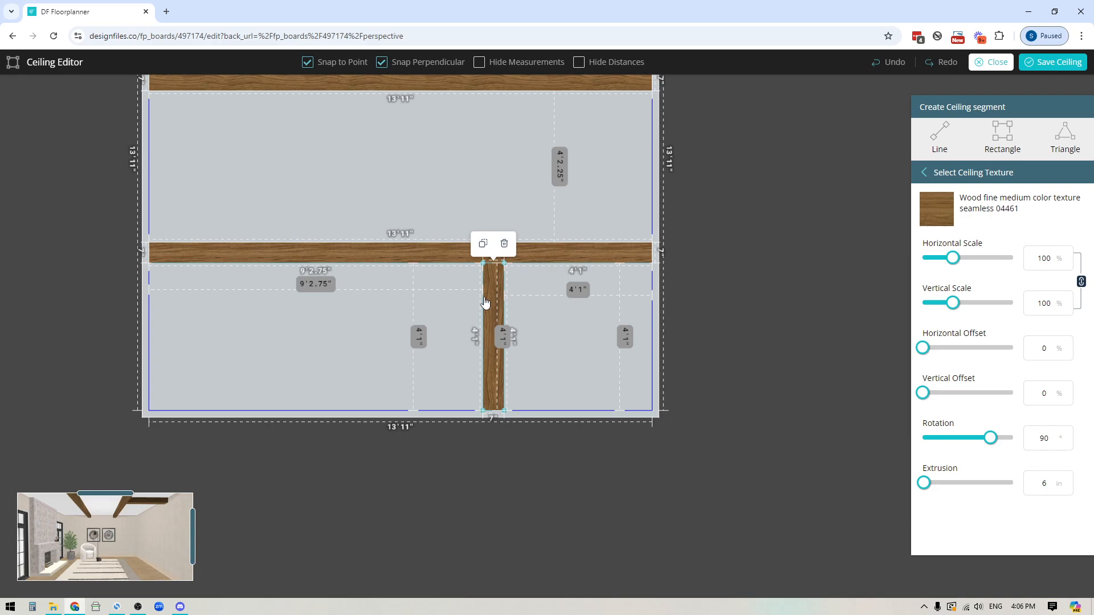
# Step: Place a copy of the short perpendicular beam between the fireplace and the nearest long beam, aligned with the original 4'1" from the side wall
pyautogui.moveTo(740, 162); pyautogui.dragTo(829, 340)
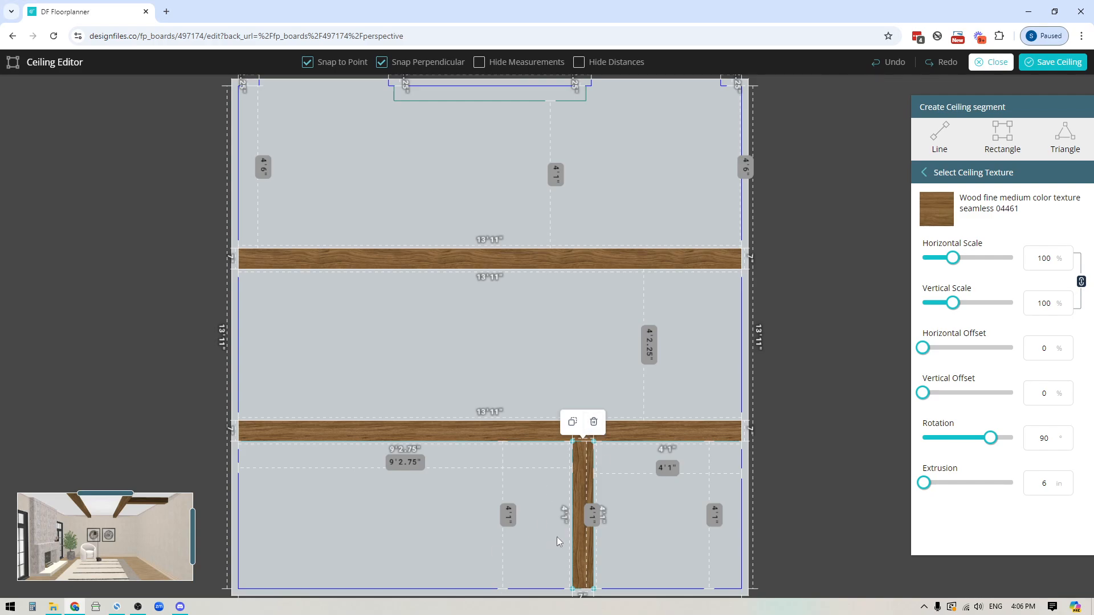
pyautogui.moveTo(572, 424); pyautogui.dragTo(585, 176)
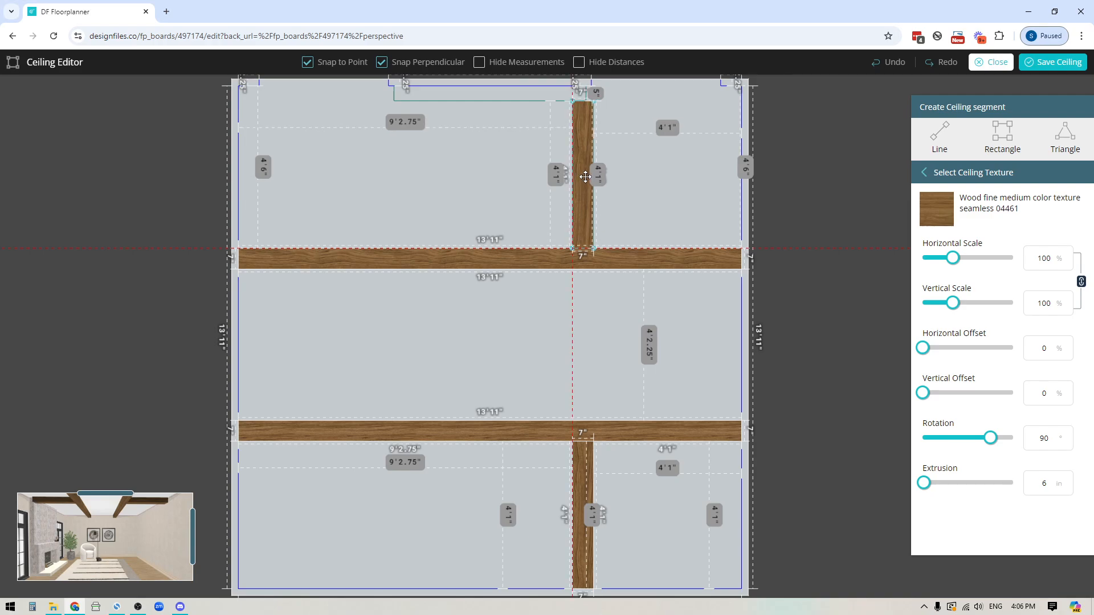
pyautogui.click(585, 177)
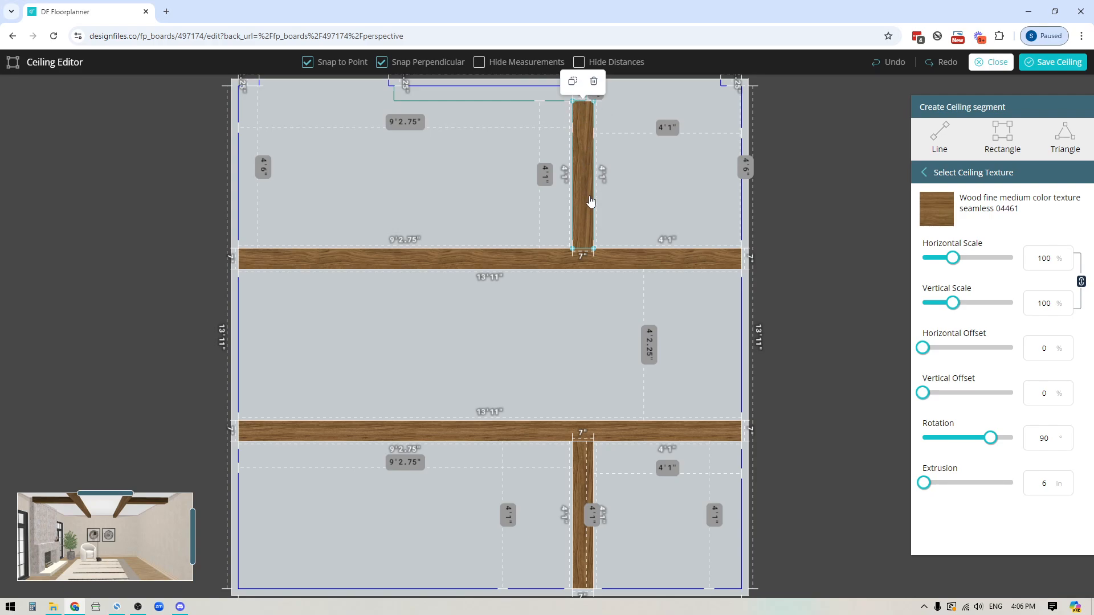
# Step: Duplicate the fireplace-side short beam to 4'1" from the opposite side wall, and copy that one in line into the bay farthest from the fireplace
pyautogui.click(573, 81)
pyautogui.moveTo(334, 157); pyautogui.dragTo(399, 178)
pyautogui.press('Left')
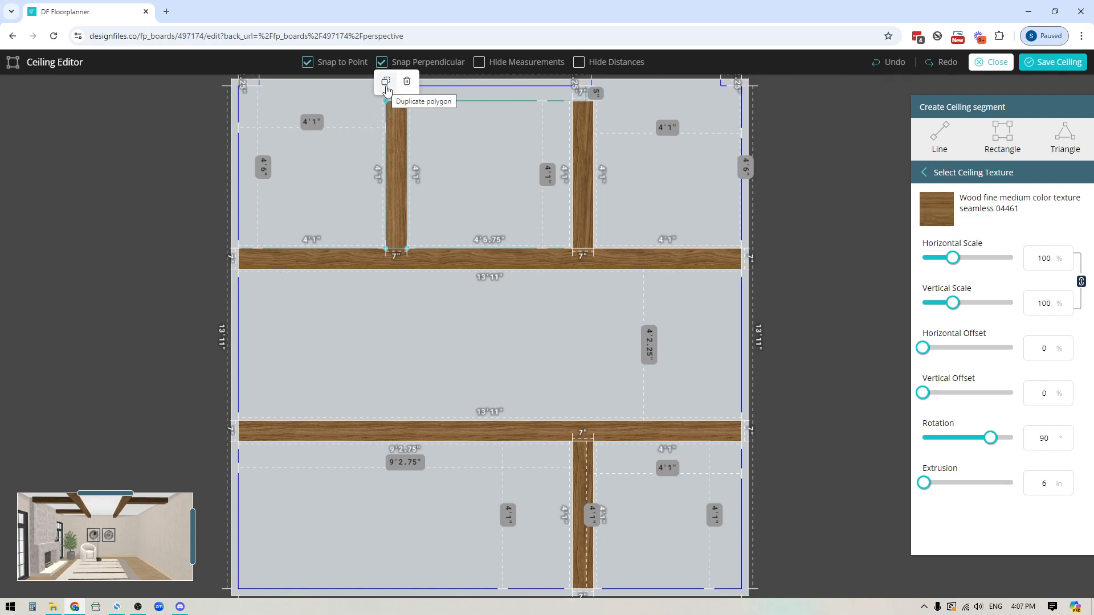
pyautogui.click(387, 90)
pyautogui.moveTo(396, 171); pyautogui.dragTo(391, 519)
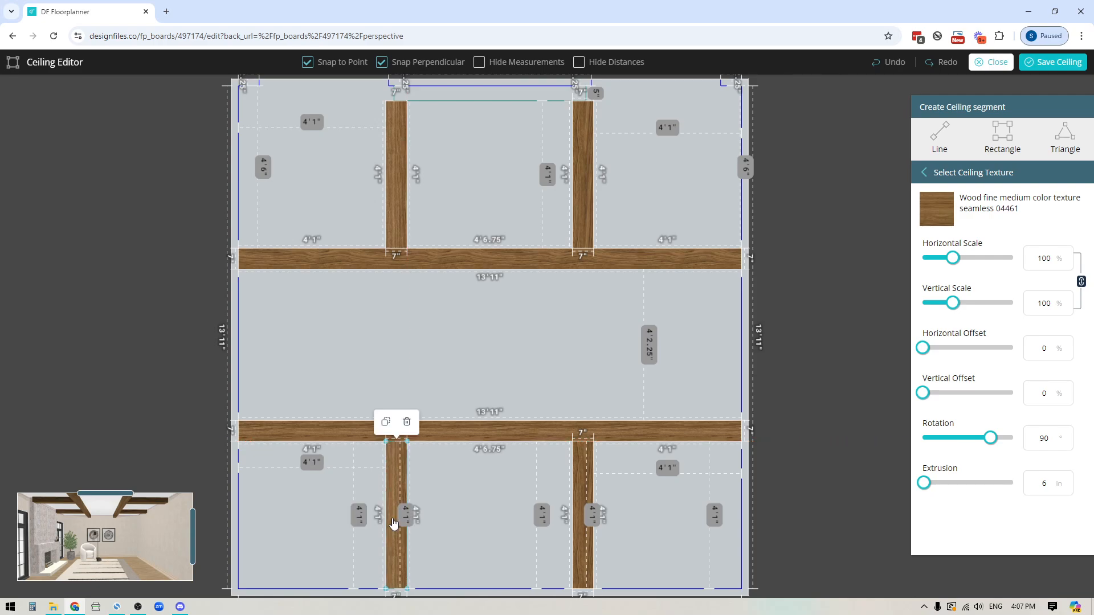
# Step: Duplicate the short beam in line into the middle bay and stretch it to 4'2.25" so it meets both long beams
pyautogui.click(386, 425)
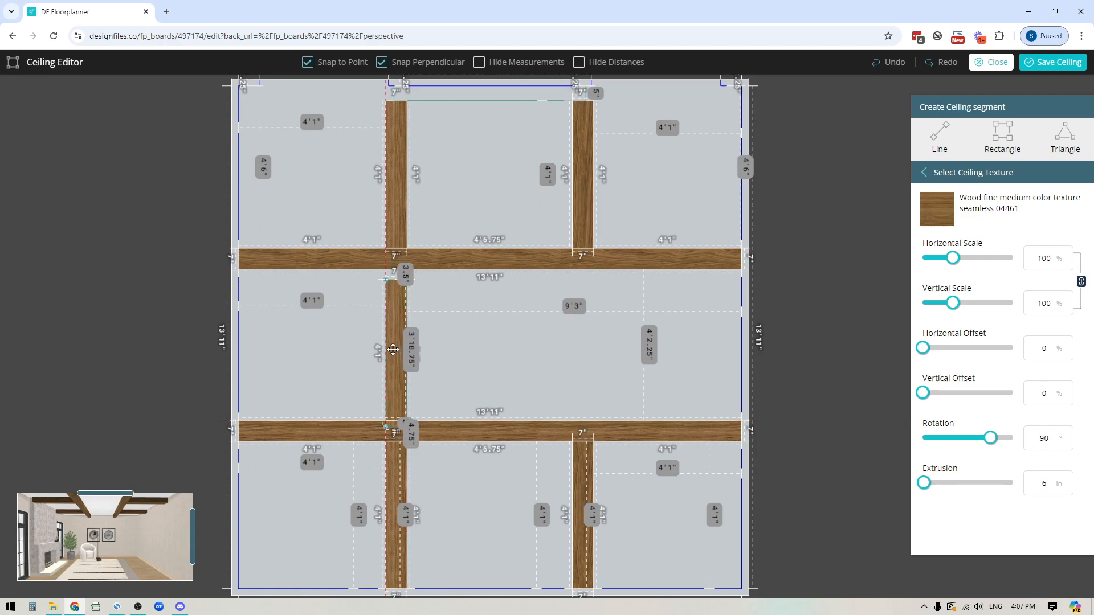
pyautogui.click(392, 342)
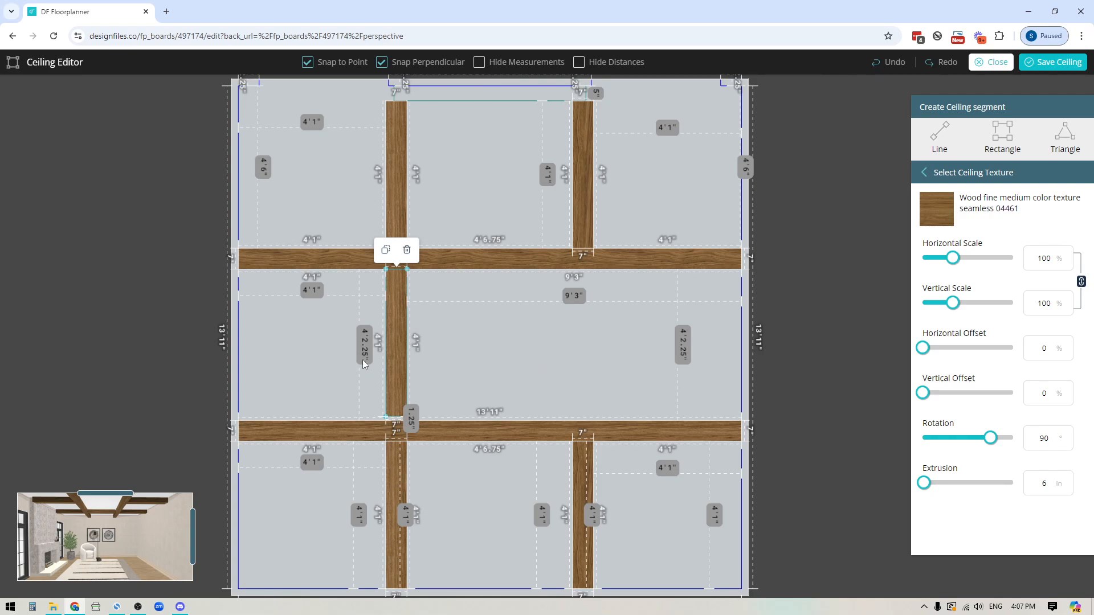
pyautogui.scroll(4, 285, 490)
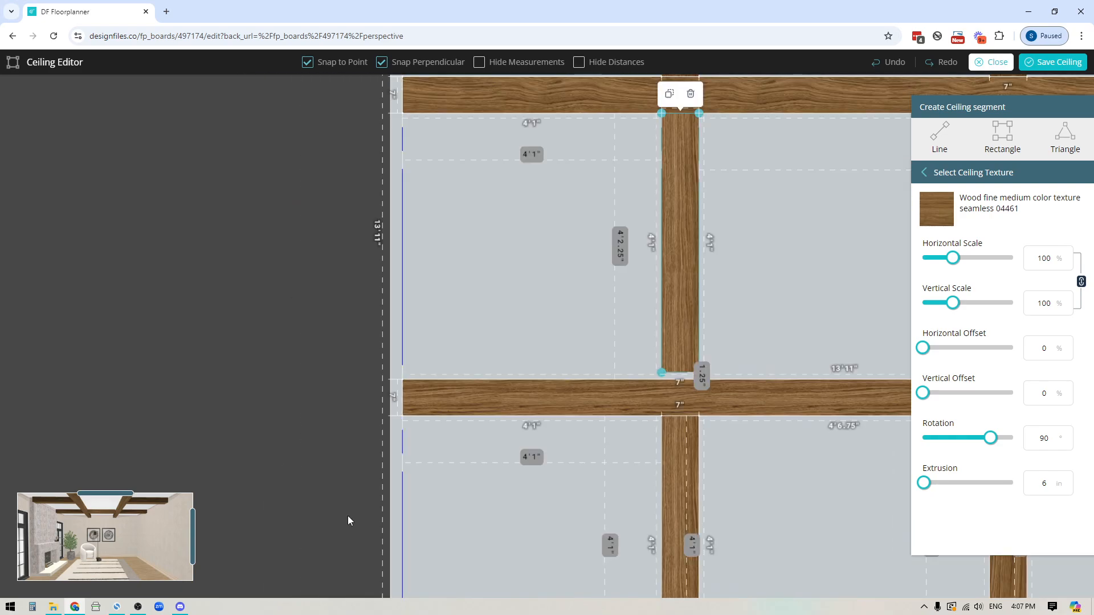
pyautogui.moveTo(522, 495); pyautogui.dragTo(256, 436)
pyautogui.scroll(2, 258, 435)
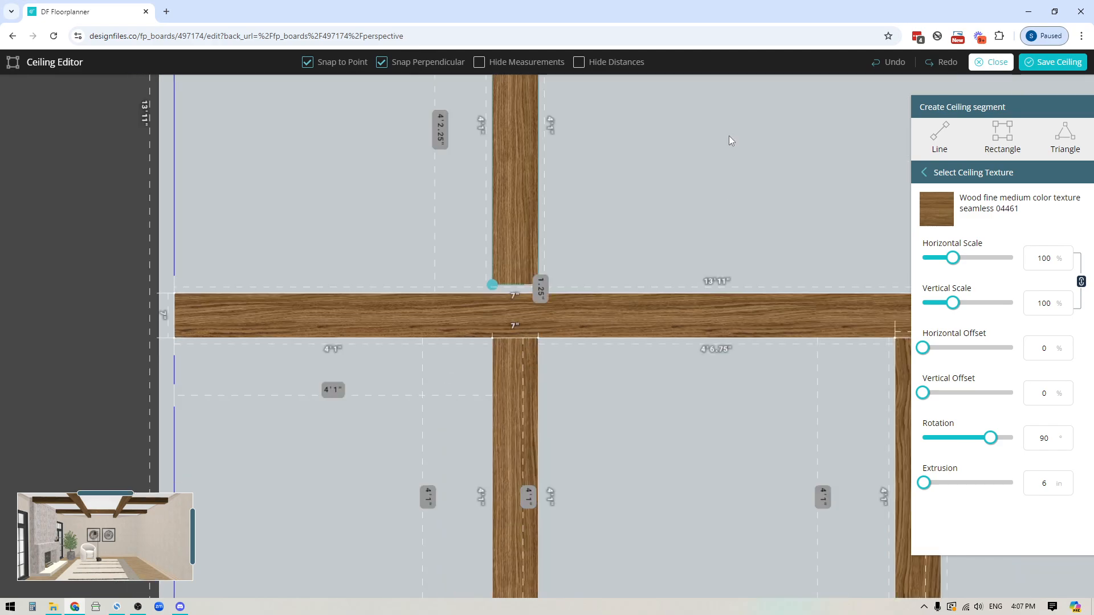
pyautogui.moveTo(510, 284); pyautogui.dragTo(507, 294)
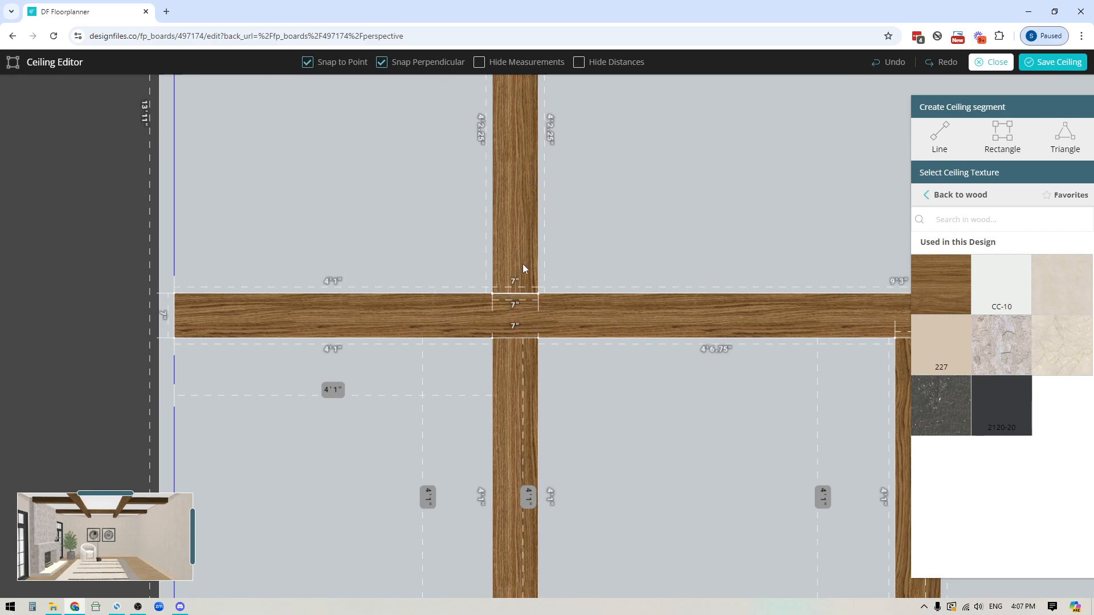
pyautogui.scroll(-5, 511, 308)
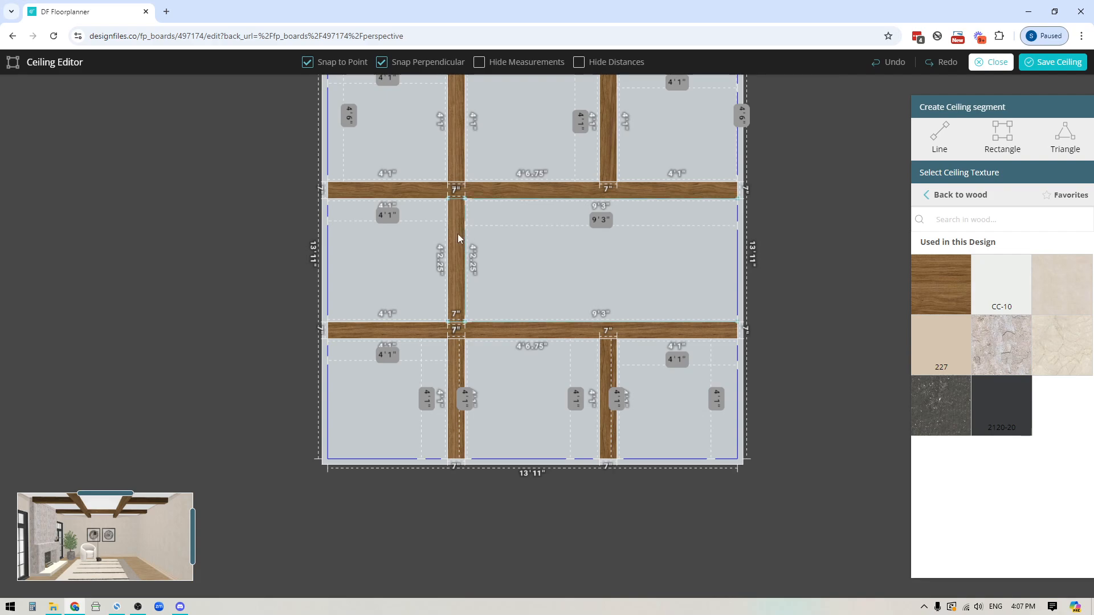
# Step: Duplicate the middle-bay beam onto the other row of short beams, 4'1" from the side wall, and save the ceiling
pyautogui.click(457, 233)
pyautogui.click(446, 180)
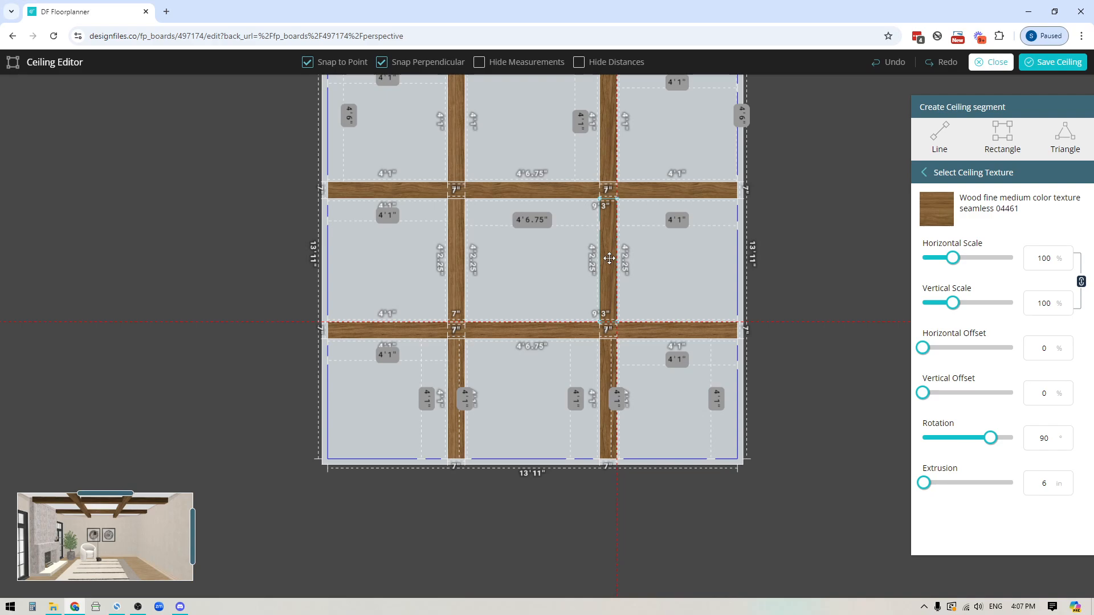
pyautogui.click(609, 258)
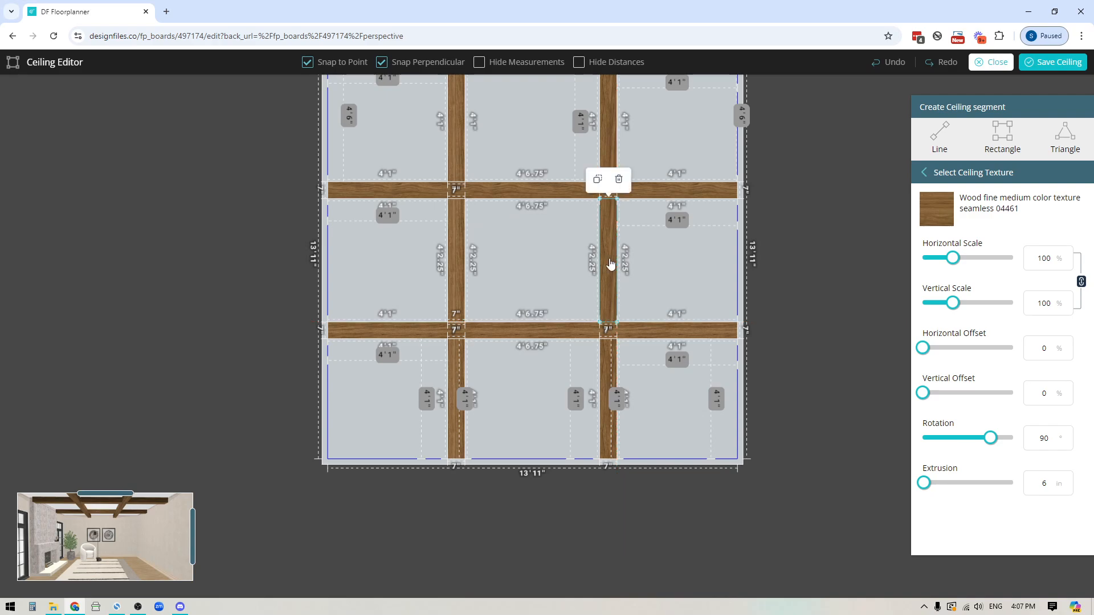
pyautogui.click(1053, 62)
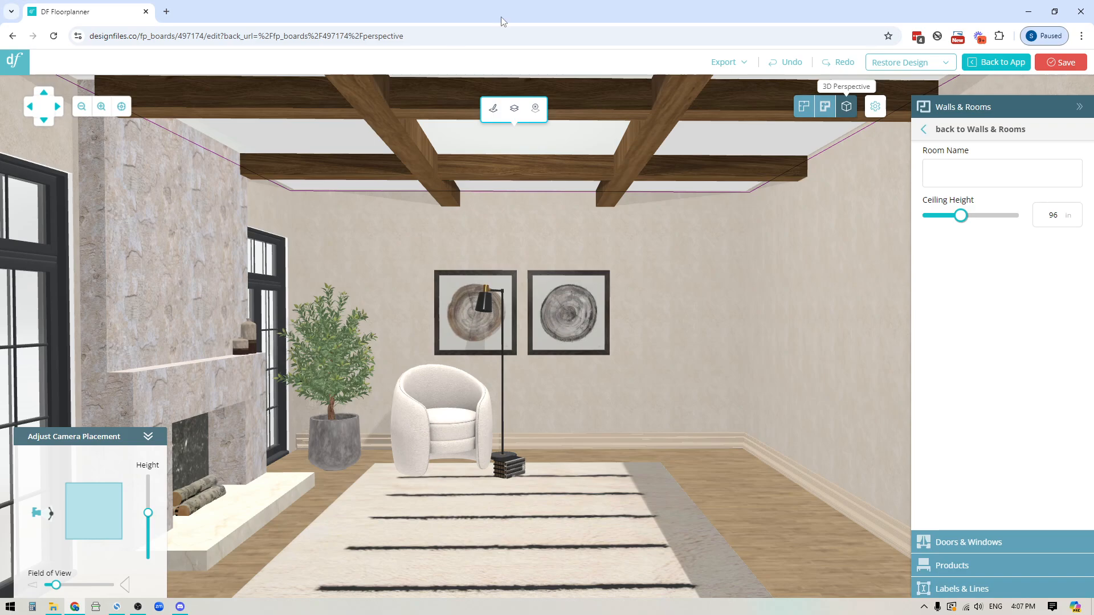
# Step: Inspect the completed beam grid in 3D perspective and in the ceiling plan, closing the plan without saving and viewing the room from a lower angle
pyautogui.scroll(-2, 651, 414)
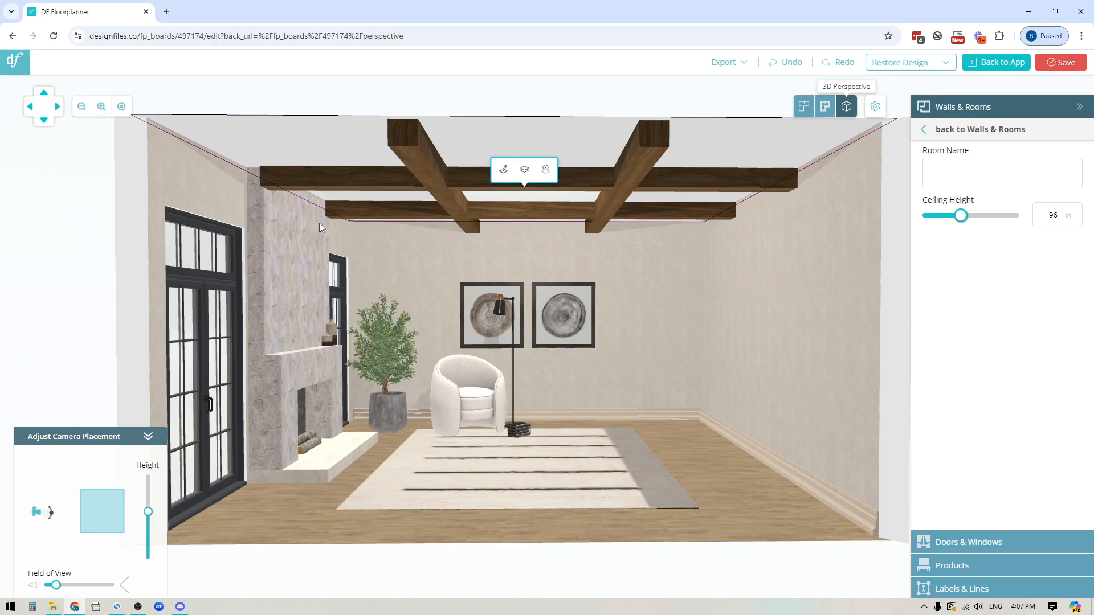
pyautogui.click(503, 171)
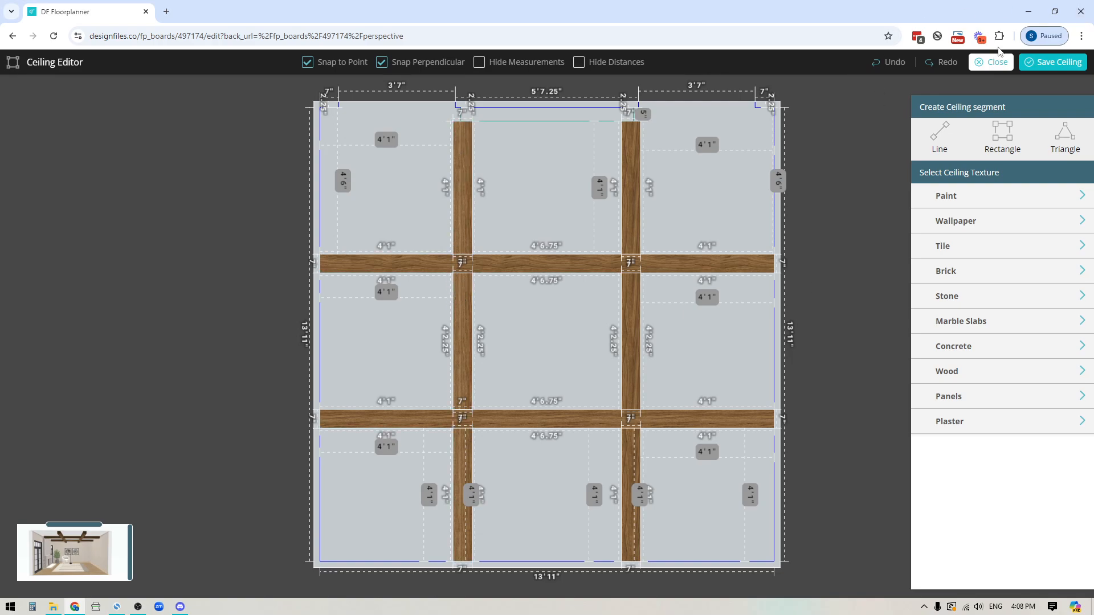
pyautogui.click(995, 65)
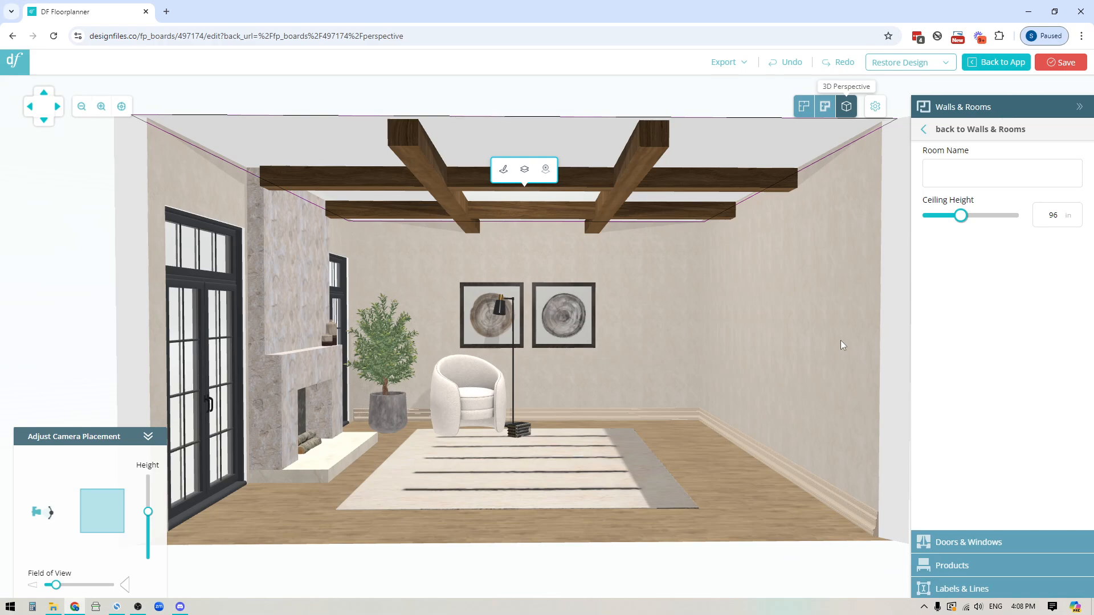
pyautogui.moveTo(594, 493); pyautogui.dragTo(593, 482)
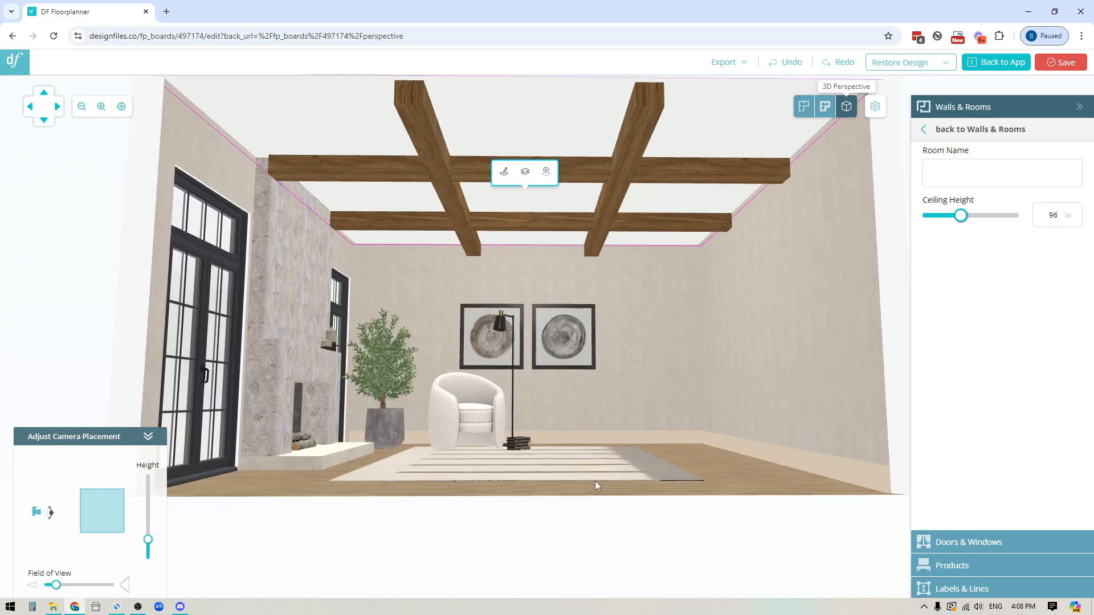